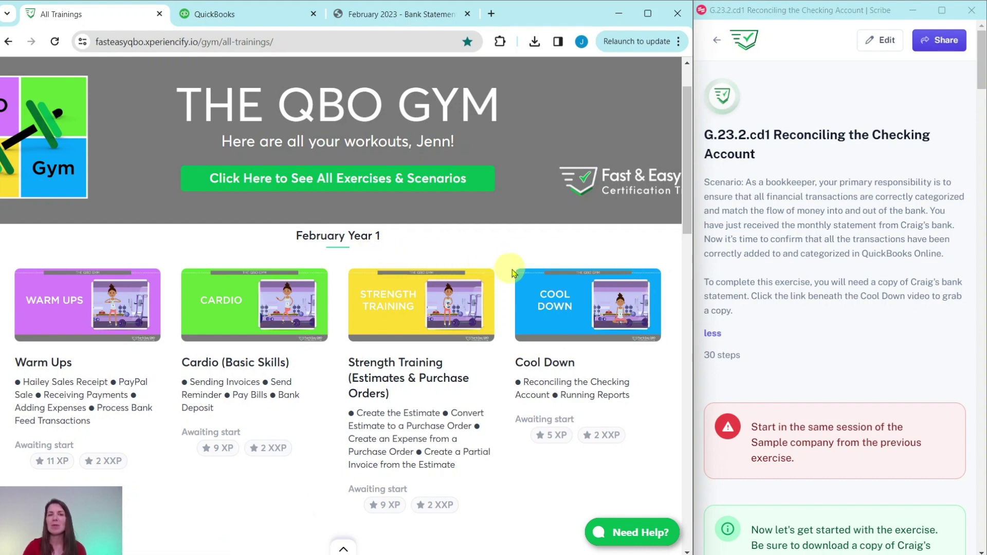
Open the February Year 1 Cool Down lesson and look over its bank statement download, quiz and hands-on practice exercises.
{"action": "left_click", "coordinate": [570, 314]}
{"action": "scroll", "coordinate": [572, 315], "scroll_direction": "down", "scroll_amount": 2}
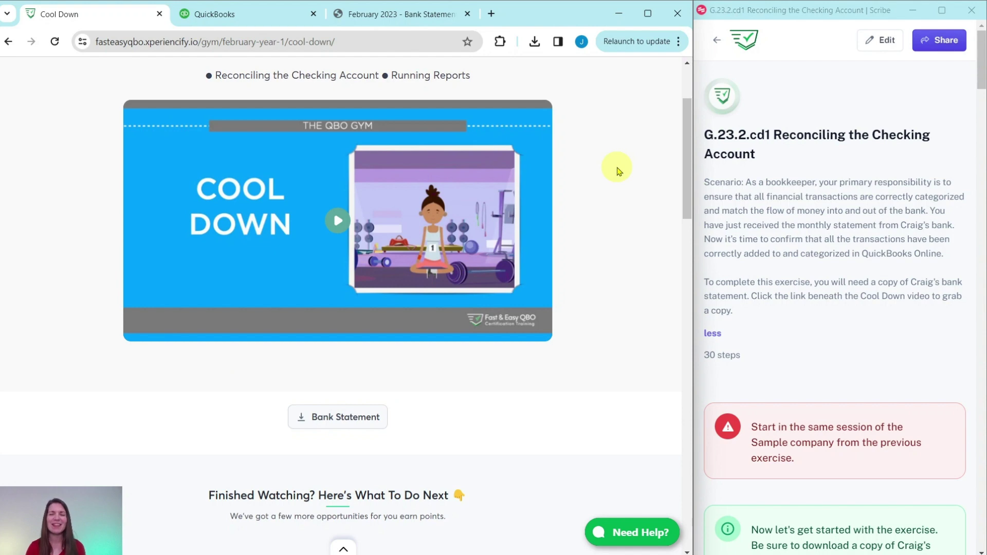
{"action": "scroll", "coordinate": [616, 177], "scroll_direction": "down", "scroll_amount": 10}
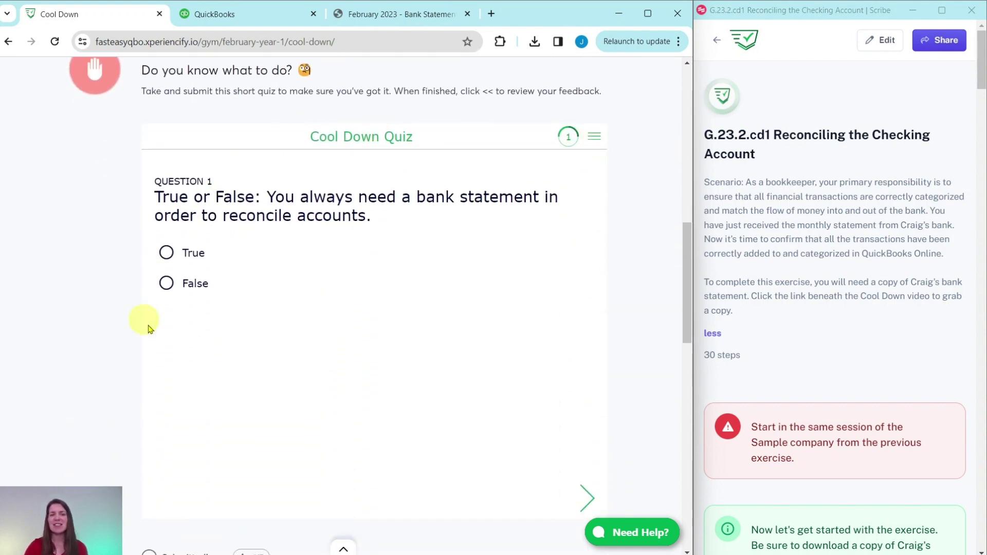
{"action": "scroll", "coordinate": [635, 203], "scroll_direction": "down", "scroll_amount": 9}
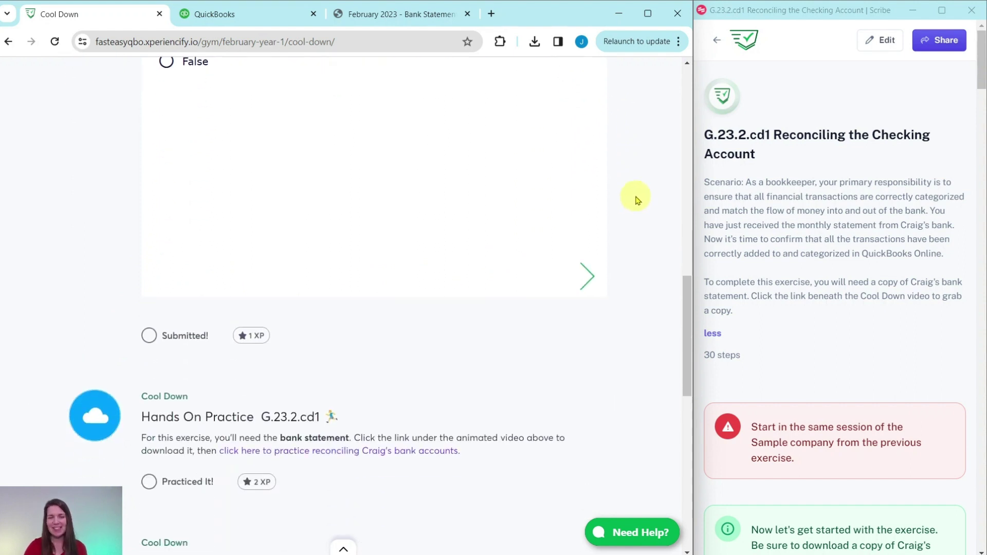
{"action": "scroll", "coordinate": [637, 198], "scroll_direction": "down", "scroll_amount": 1}
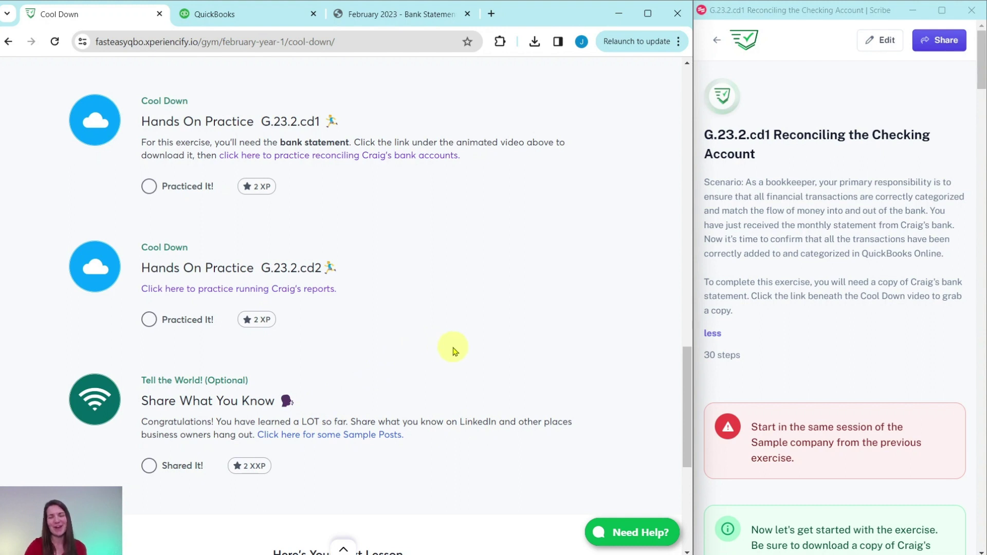
{"action": "scroll", "coordinate": [454, 351], "scroll_direction": "up", "scroll_amount": 1}
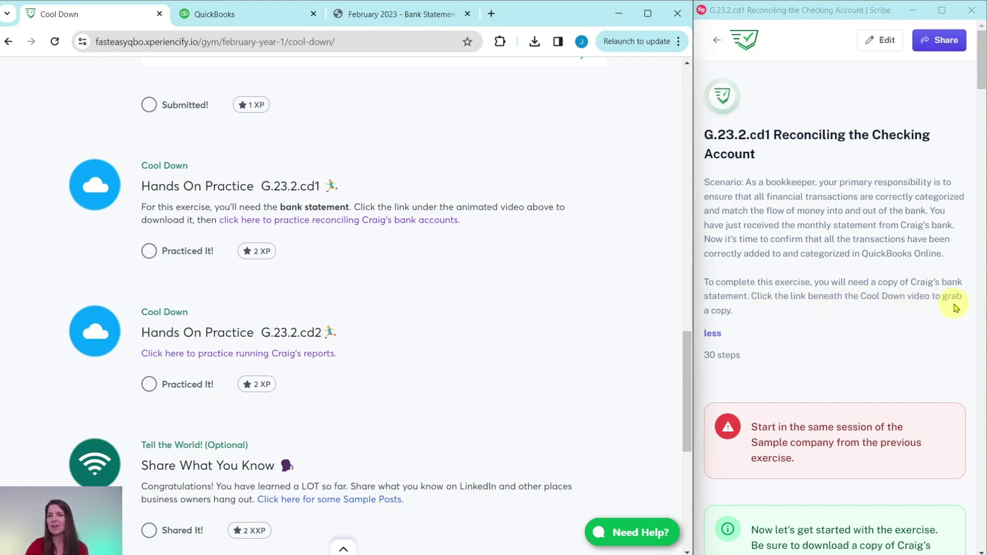
{"action": "scroll", "coordinate": [436, 330], "scroll_direction": "up", "scroll_amount": 18}
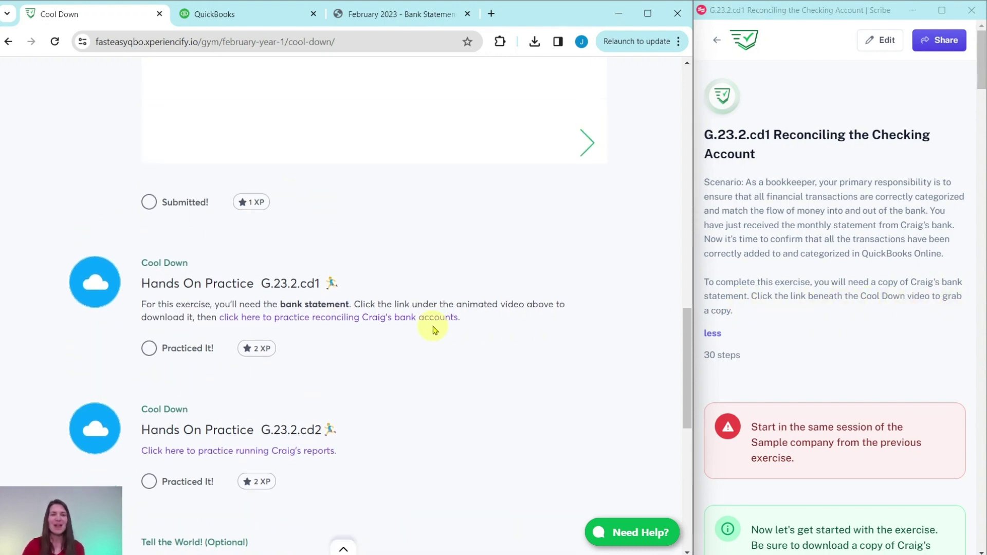
{"action": "scroll", "coordinate": [463, 257], "scroll_direction": "up", "scroll_amount": 2}
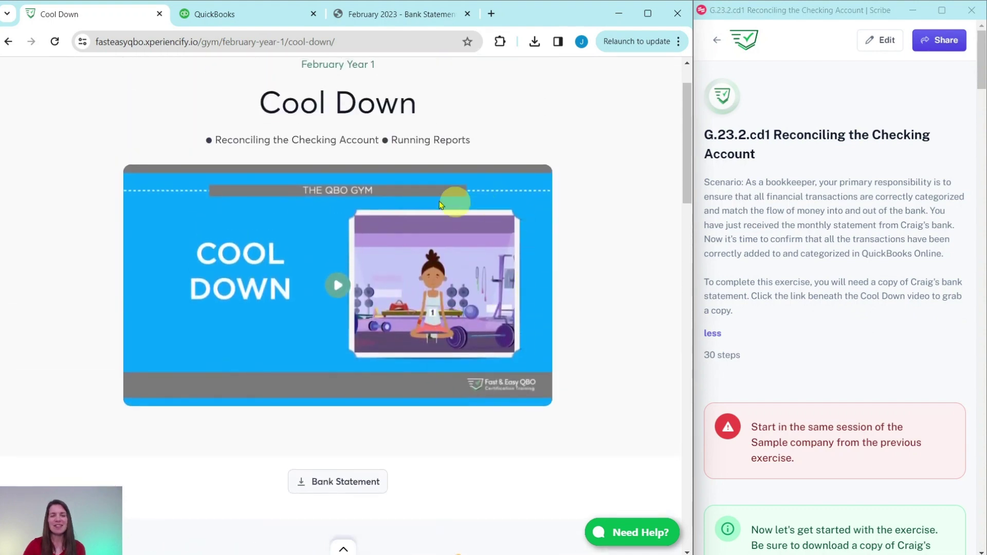
{"action": "scroll", "coordinate": [570, 286], "scroll_direction": "down", "scroll_amount": 3}
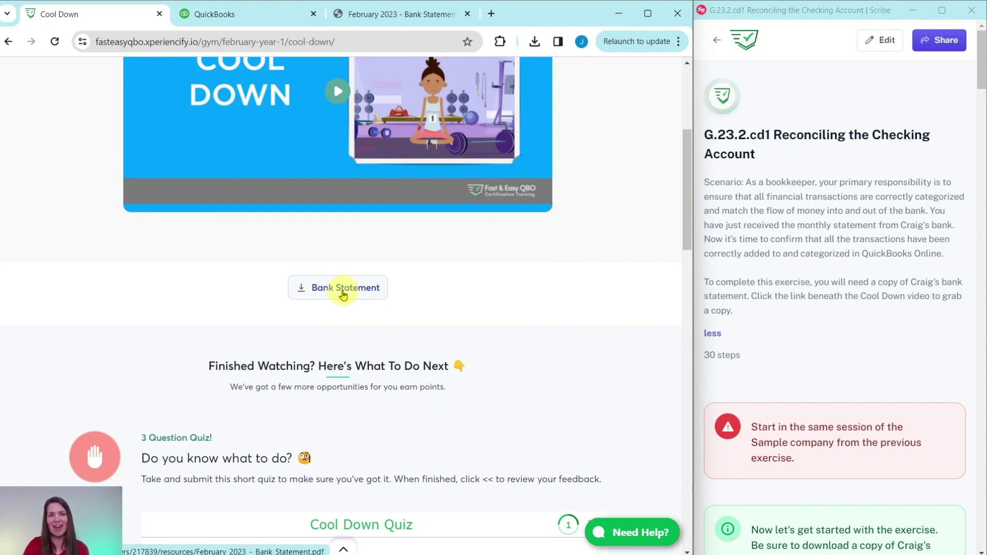
Switch to the February 2023 bank statement PDF and look through its balances, deposits, checks and debits.
{"action": "left_click", "coordinate": [391, 14]}
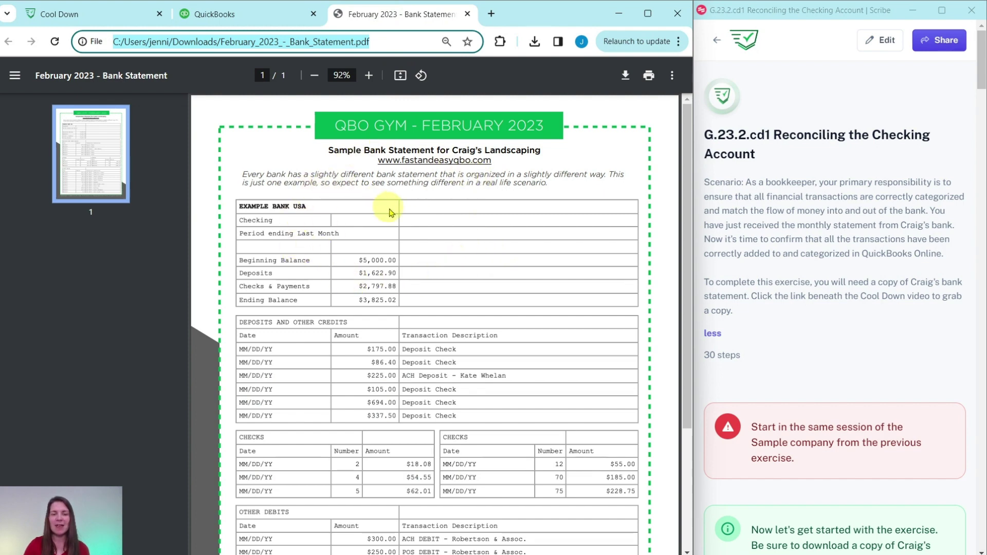
{"action": "scroll", "coordinate": [411, 226], "scroll_direction": "down", "scroll_amount": 3}
{"action": "scroll", "coordinate": [453, 240], "scroll_direction": "up", "scroll_amount": 3}
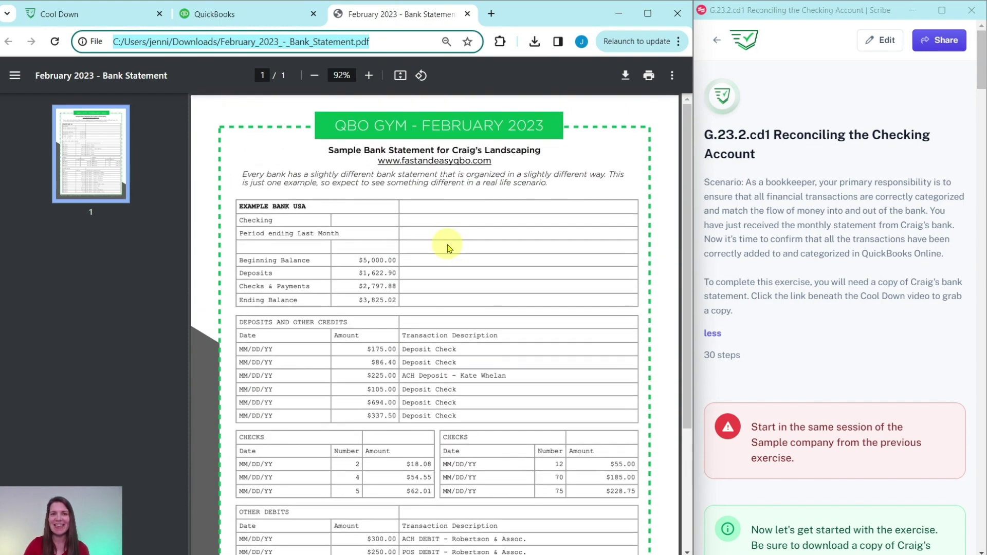
Read the first exercise instructions in the guide, switch to the QuickBooks sample company and open the Reconcile page.
{"action": "scroll", "coordinate": [751, 249], "scroll_direction": "down", "scroll_amount": 5}
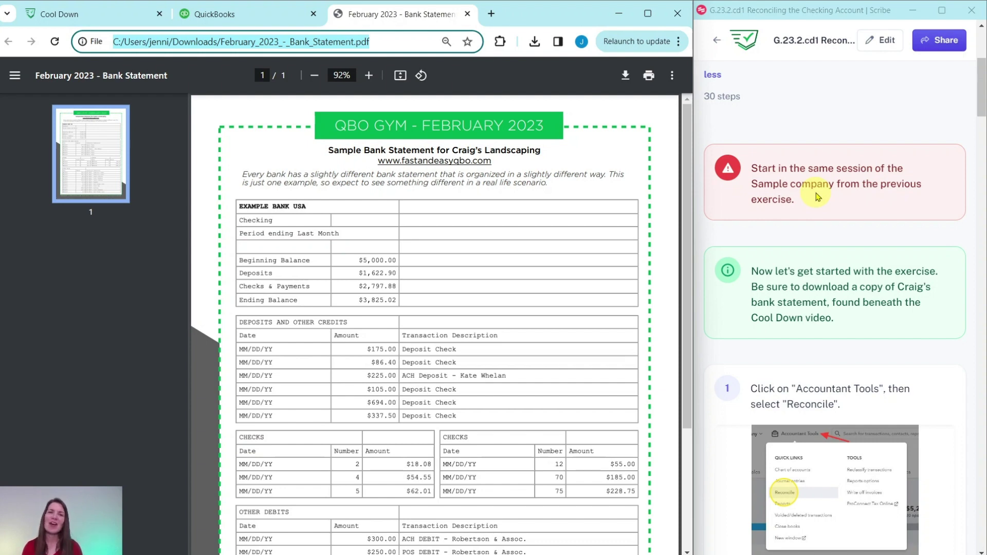
{"action": "scroll", "coordinate": [818, 197], "scroll_direction": "down", "scroll_amount": 2}
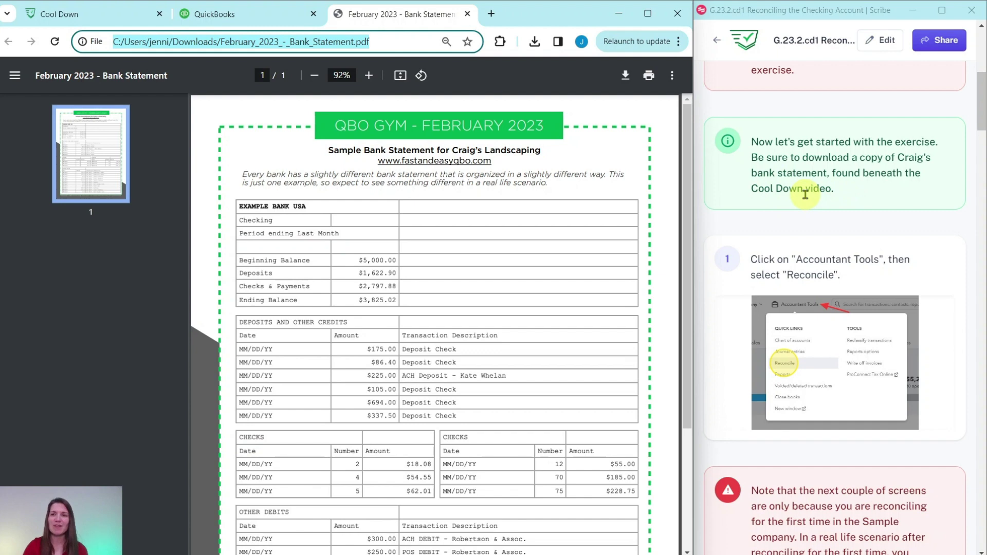
{"action": "scroll", "coordinate": [805, 194], "scroll_direction": "down", "scroll_amount": 3}
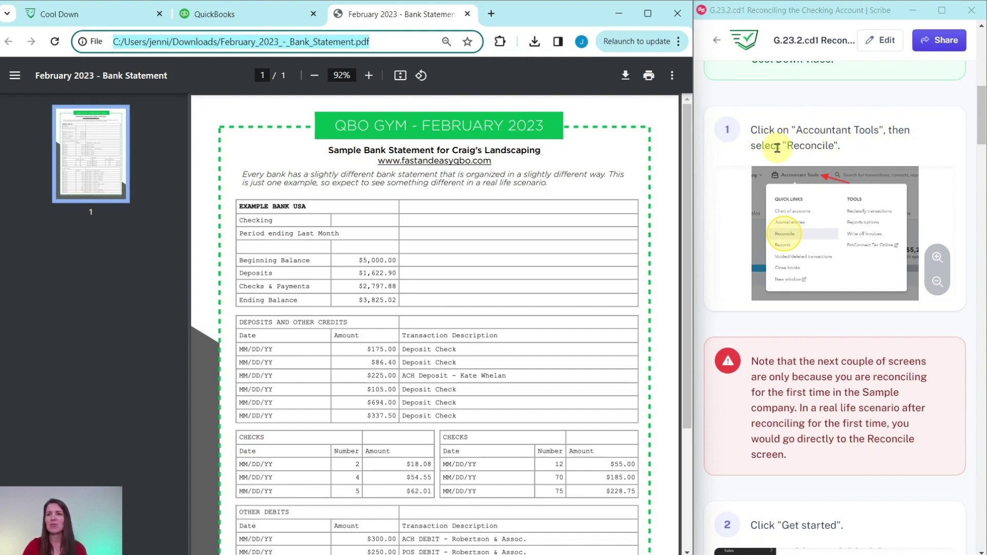
{"action": "left_click", "coordinate": [227, 15]}
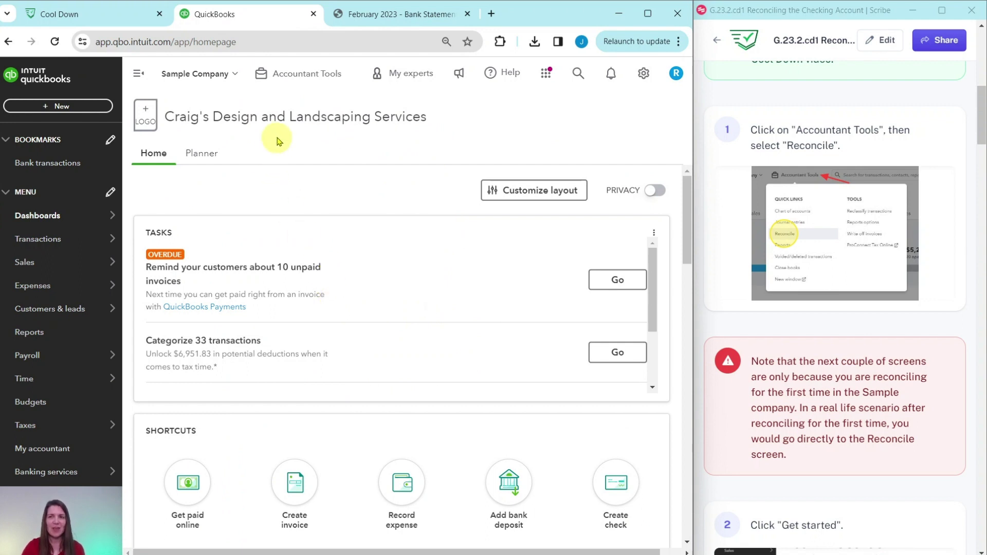
{"action": "left_click", "coordinate": [289, 78]}
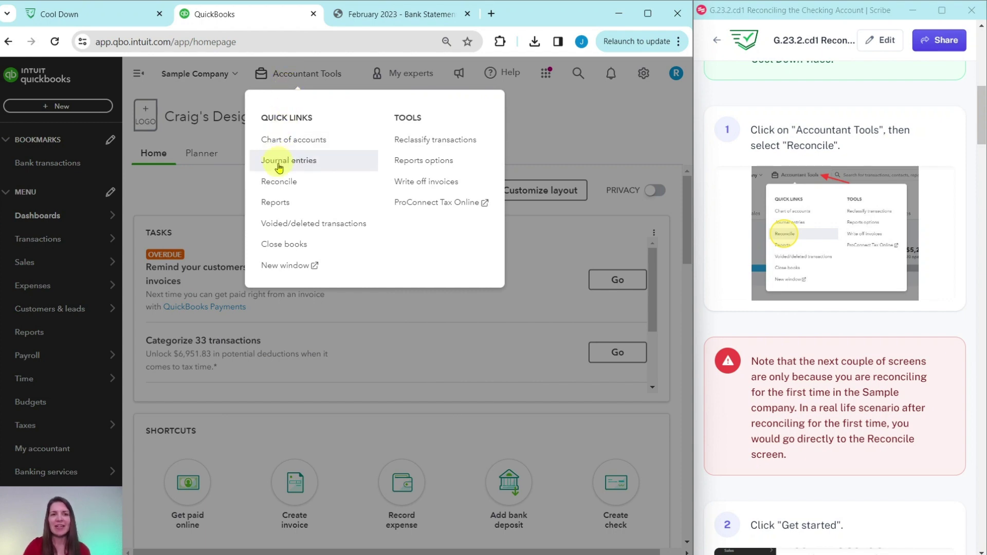
{"action": "left_click", "coordinate": [278, 183]}
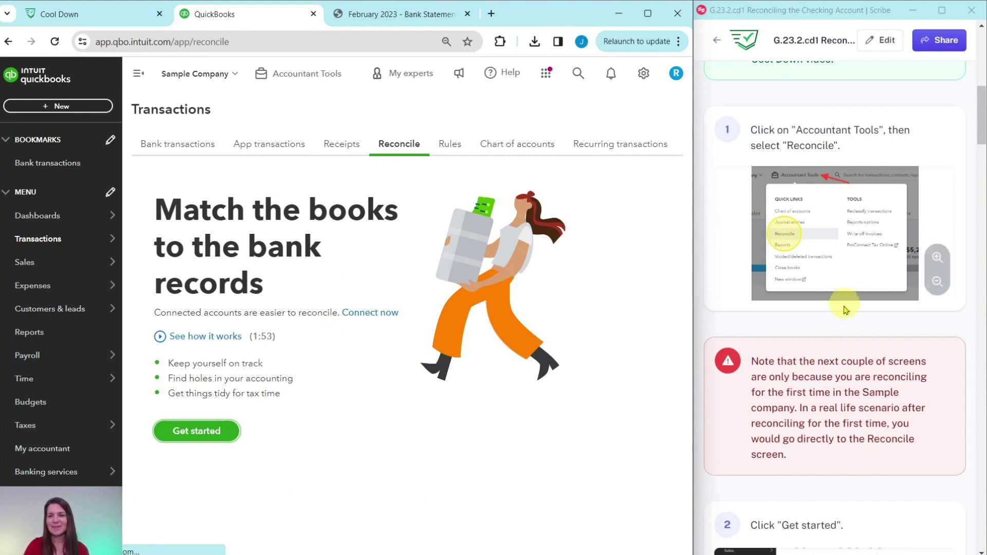
Get started with reconciling and proceed past the introduction to the account and statement details form.
{"action": "scroll", "coordinate": [843, 338], "scroll_direction": "down", "scroll_amount": 5}
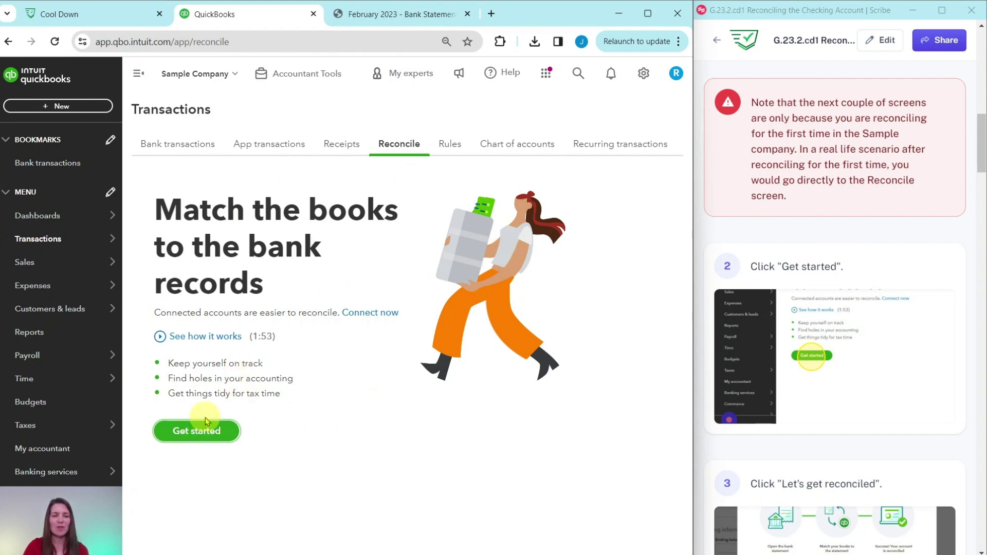
{"action": "left_click", "coordinate": [198, 437]}
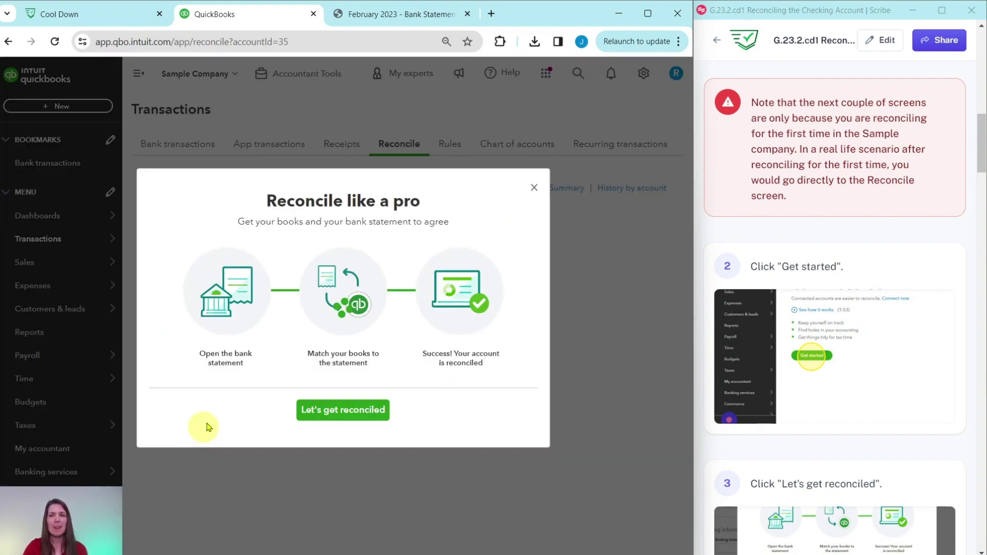
{"action": "left_click", "coordinate": [338, 413]}
Enter 3,825.02 as the Checking account's ending balance and check it against the bank statement.
{"action": "scroll", "coordinate": [853, 344], "scroll_direction": "down", "scroll_amount": 10}
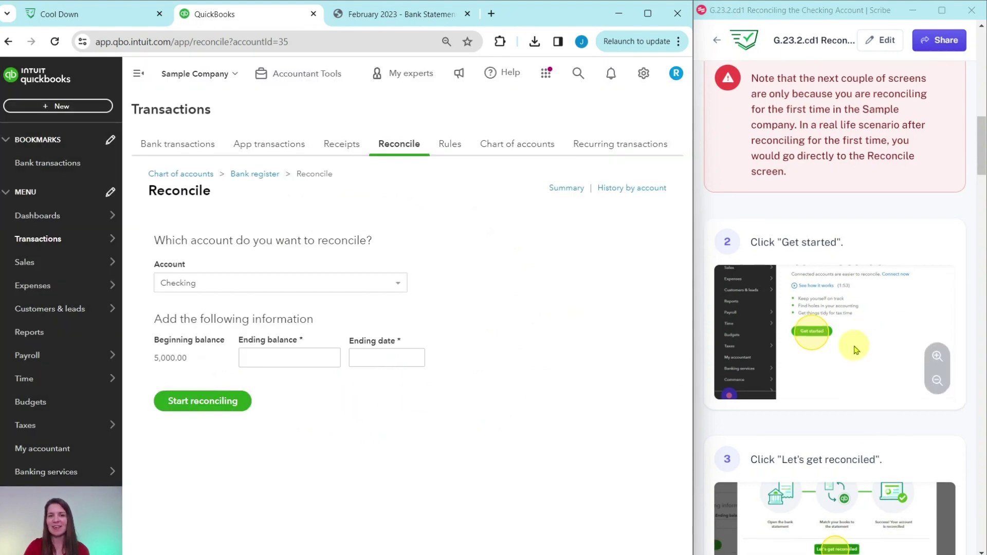
{"action": "scroll", "coordinate": [816, 339], "scroll_direction": "down", "scroll_amount": 2}
{"action": "scroll", "coordinate": [804, 332], "scroll_direction": "up", "scroll_amount": 1}
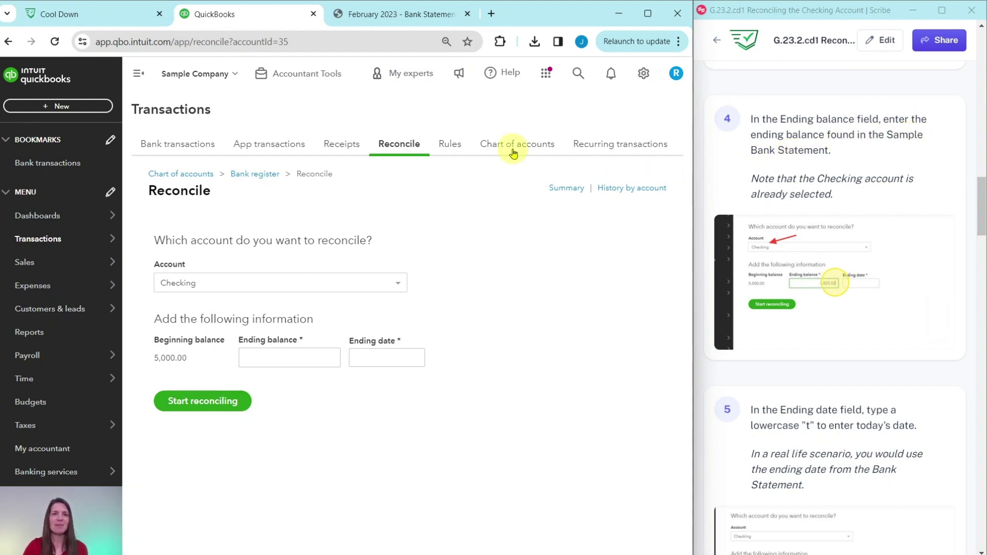
{"action": "left_click", "coordinate": [387, 19]}
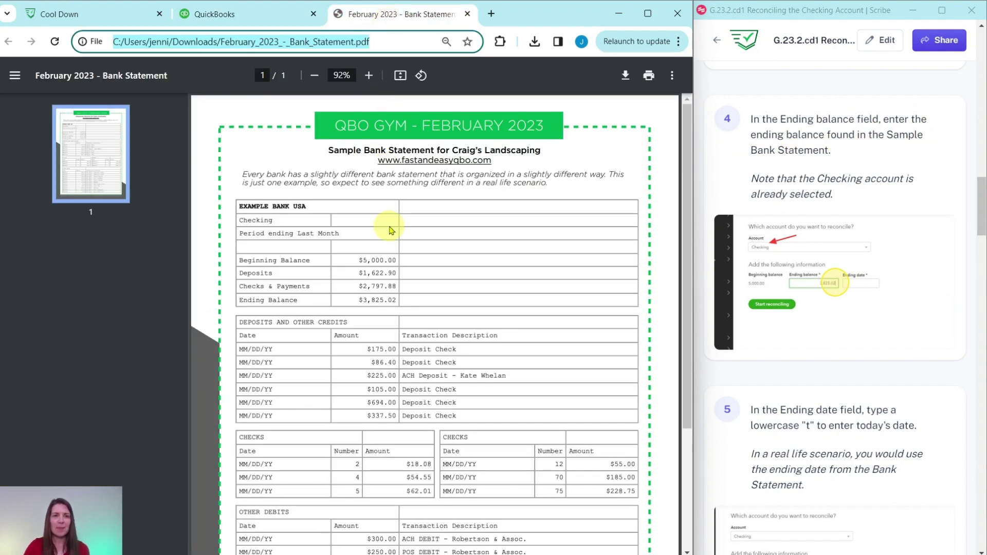
{"action": "scroll", "coordinate": [391, 228], "scroll_direction": "down", "scroll_amount": 1}
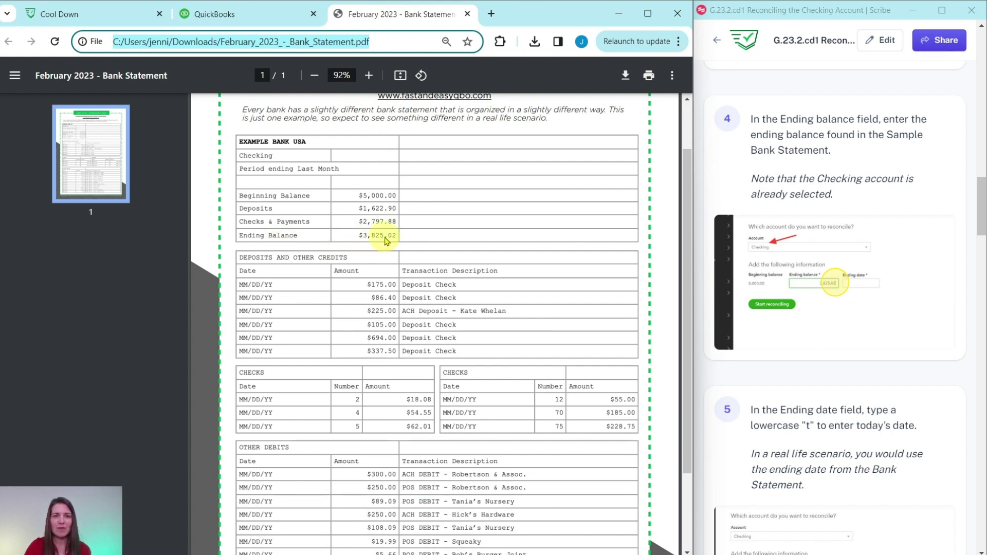
{"action": "left_click", "coordinate": [270, 21]}
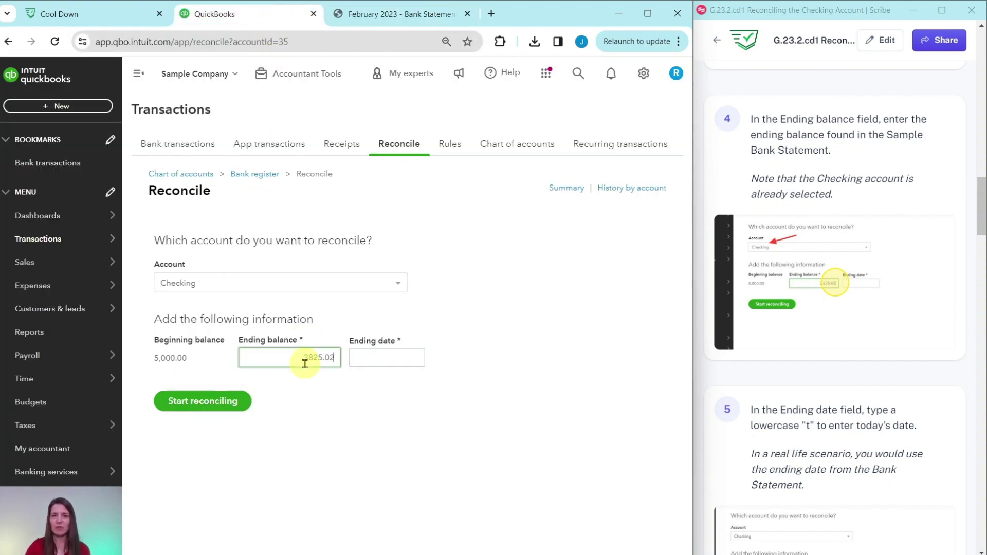
{"action": "left_click", "coordinate": [385, 15]}
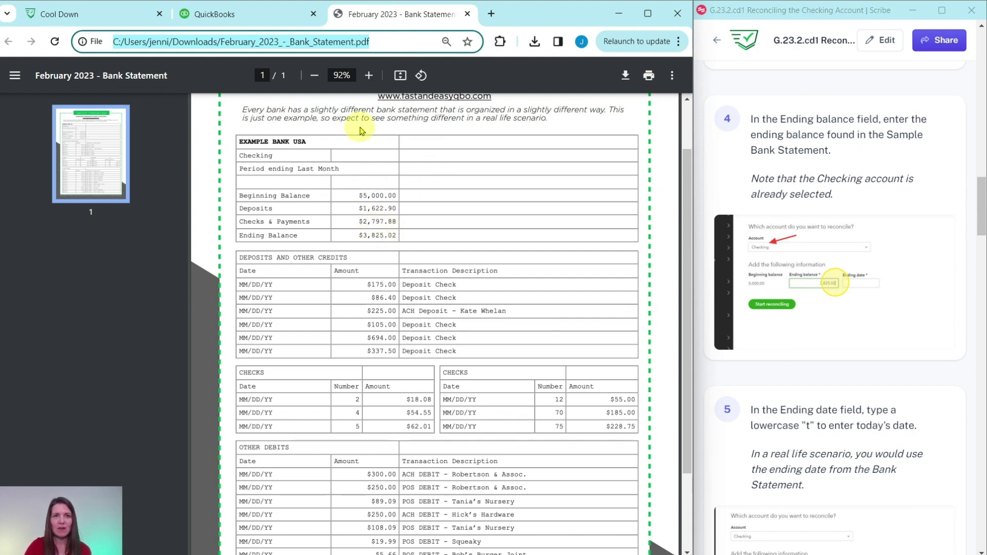
{"action": "left_click", "coordinate": [270, 20]}
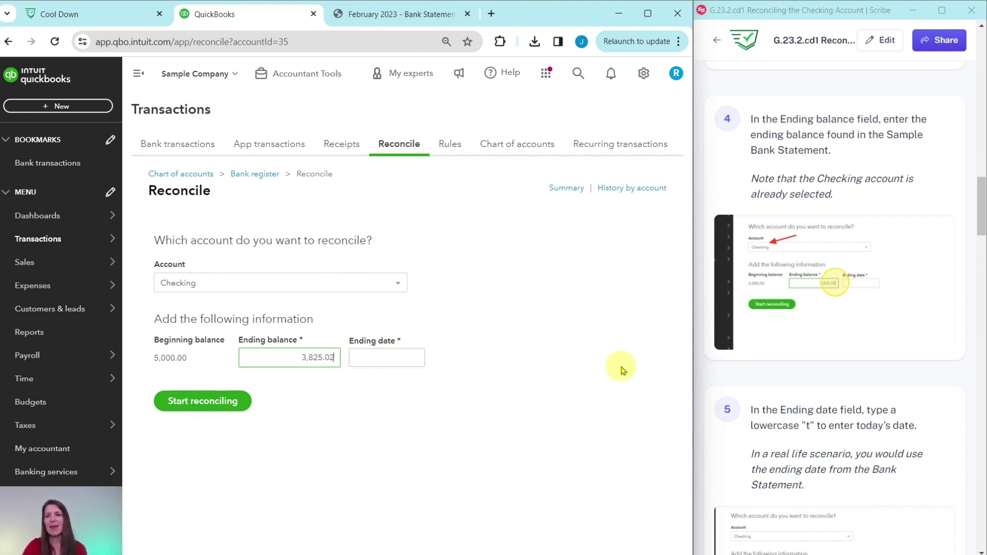
Check the period on the bank statement and set the reconciliation's ending date to today's date, 02/06/2024.
{"action": "scroll", "coordinate": [776, 394], "scroll_direction": "down", "scroll_amount": 1}
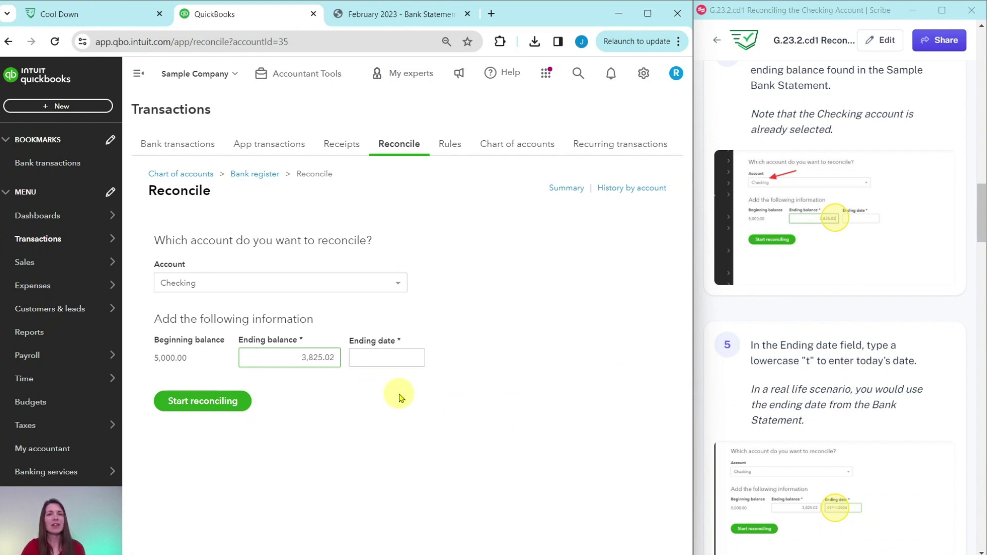
{"action": "left_click", "coordinate": [378, 14]}
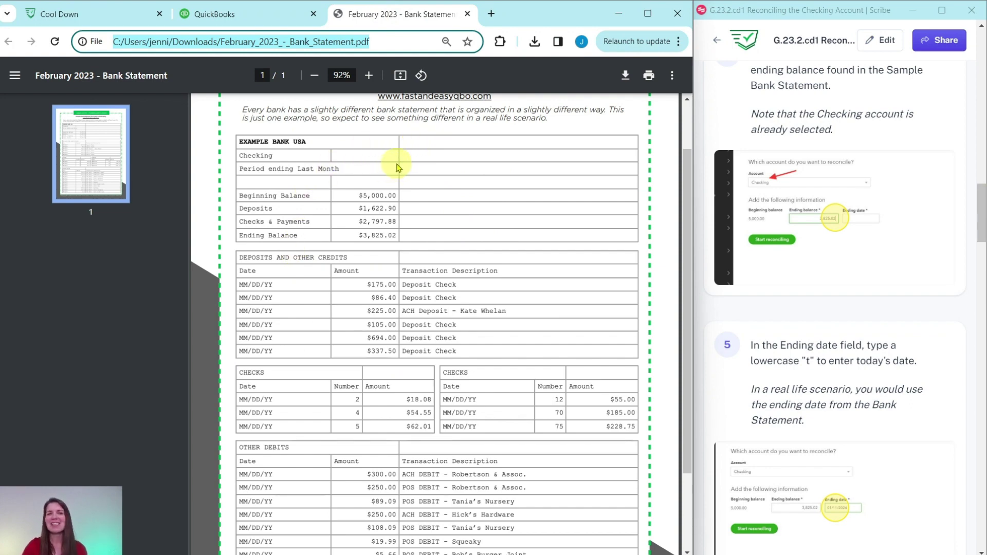
{"action": "left_click", "coordinate": [245, 21]}
{"action": "left_click", "coordinate": [395, 363]}
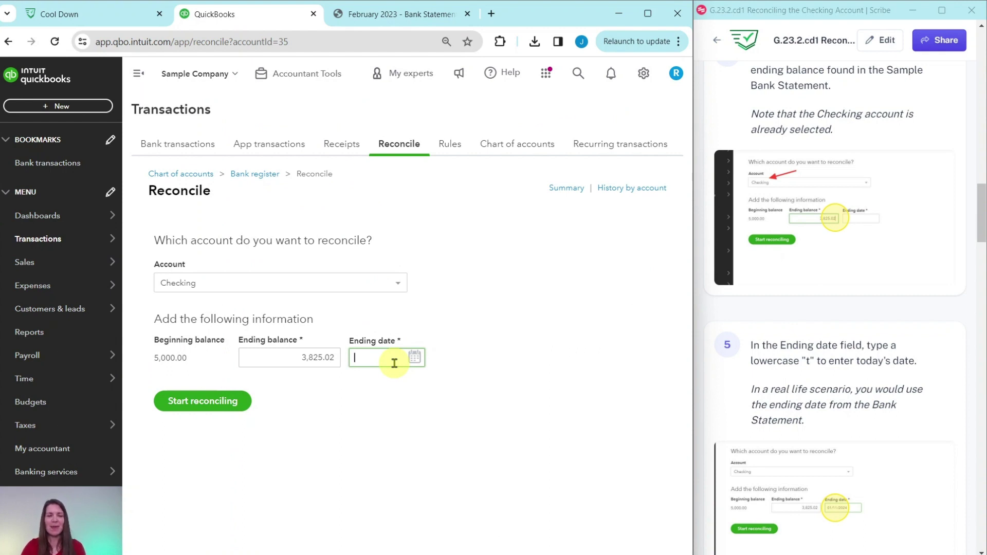
{"action": "key", "text": "t"}
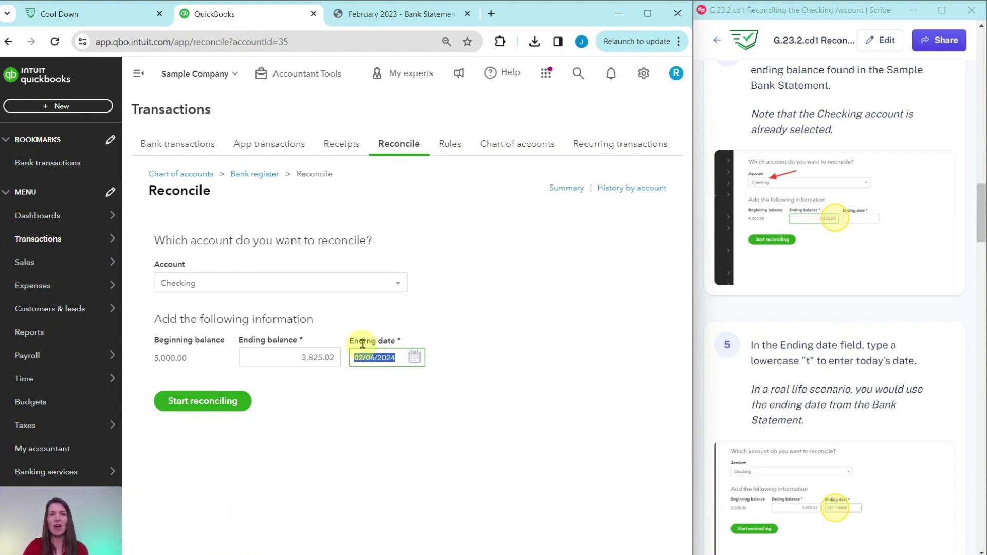
Start reconciling the Checking account and dismiss the pop-up tips on statement organization, extra space and seeing more transactions.
{"action": "scroll", "coordinate": [766, 324], "scroll_direction": "down", "scroll_amount": 10}
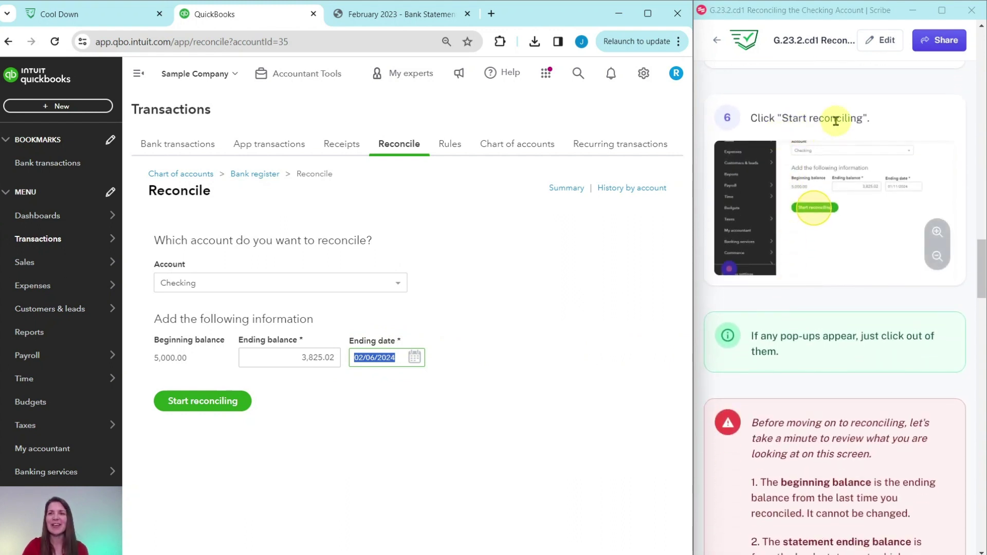
{"action": "left_click", "coordinate": [206, 404]}
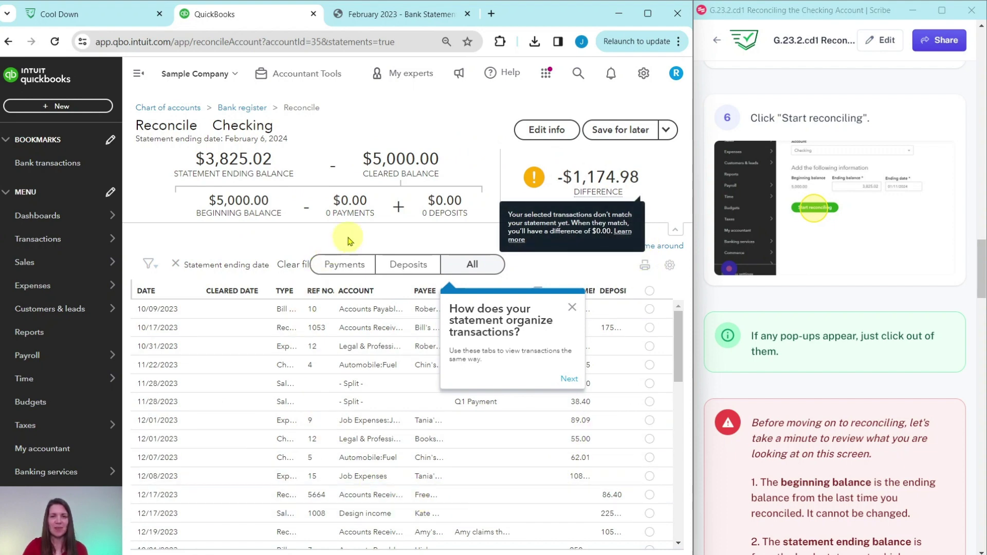
{"action": "left_click", "coordinate": [572, 309]}
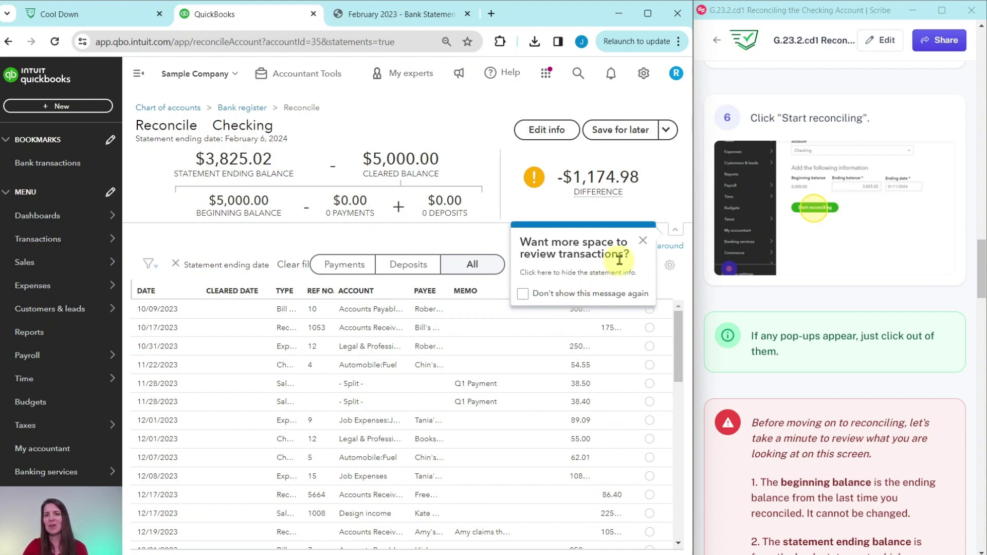
{"action": "left_click", "coordinate": [644, 246]}
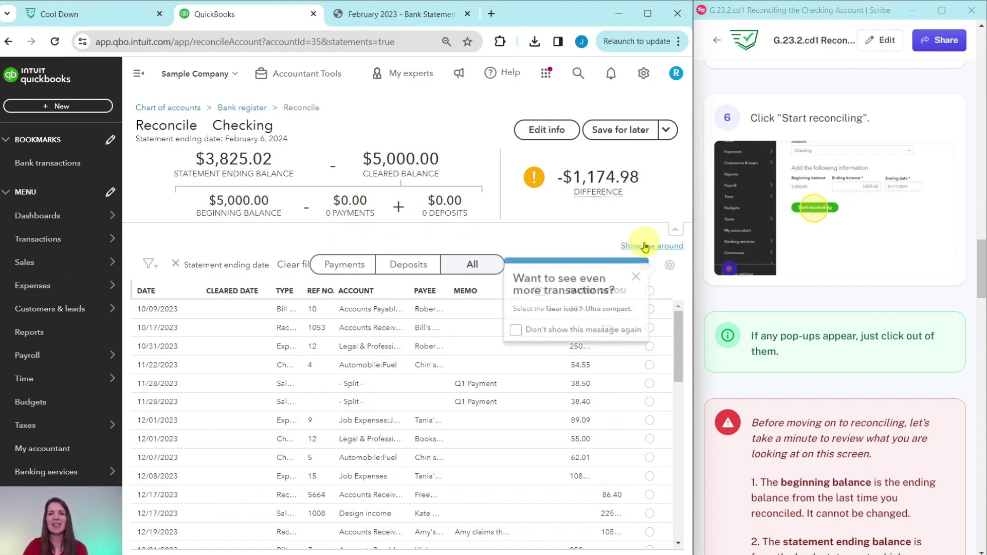
{"action": "left_click", "coordinate": [636, 283]}
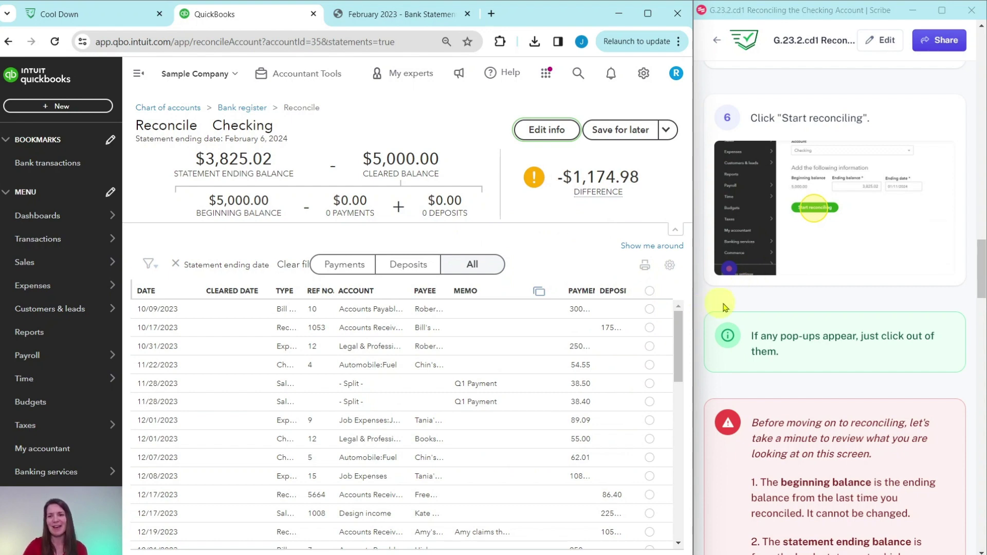
{"action": "scroll", "coordinate": [781, 286], "scroll_direction": "down", "scroll_amount": 6}
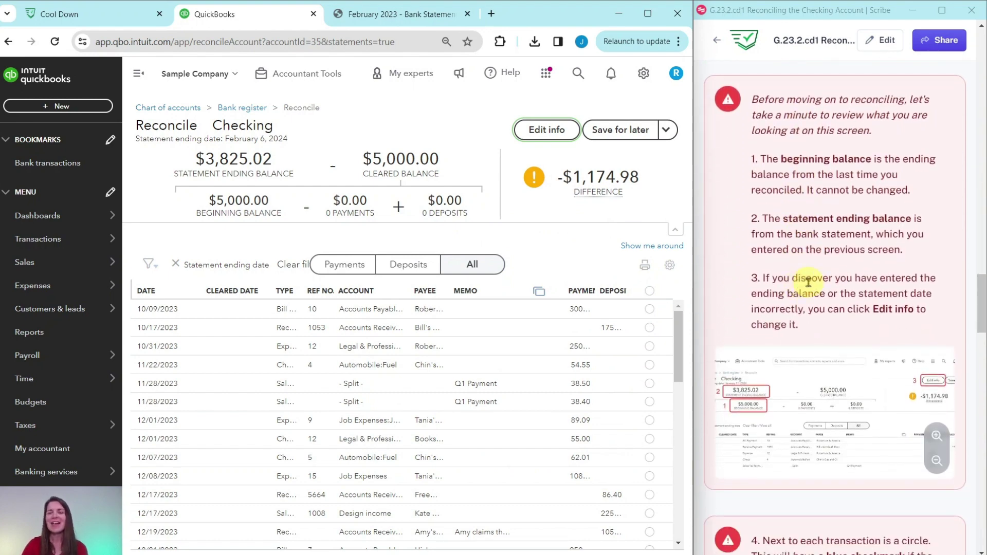
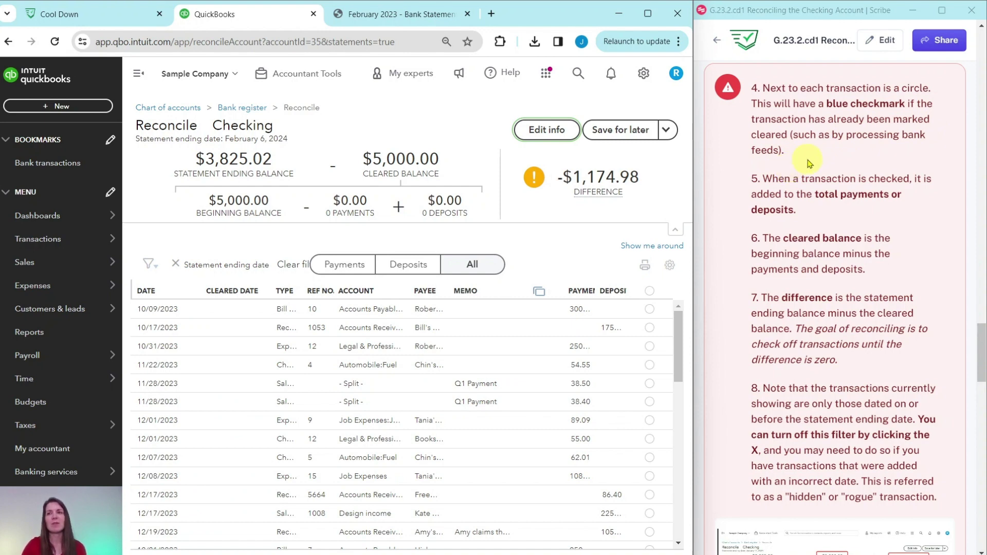
Try marking the 10/09/2023 bill payment as cleared, unmark it, and look over the transactions on the bank statement.
{"action": "left_click", "coordinate": [650, 309]}
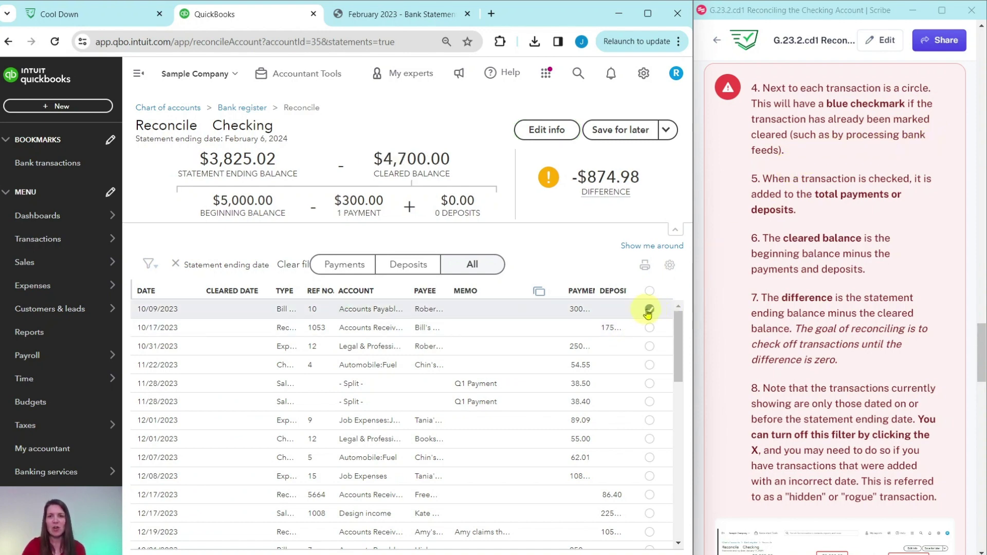
{"action": "left_click", "coordinate": [650, 310]}
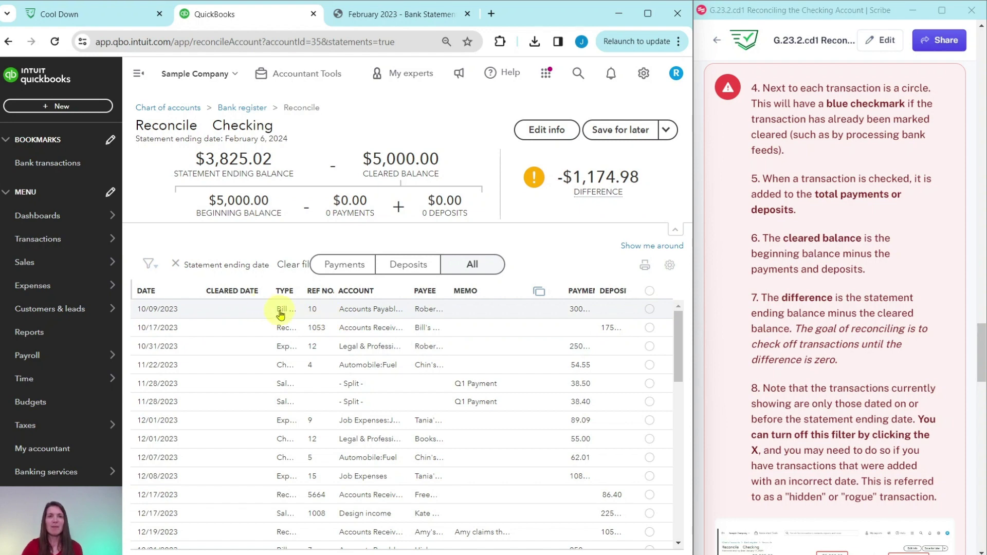
{"action": "left_click", "coordinate": [393, 15]}
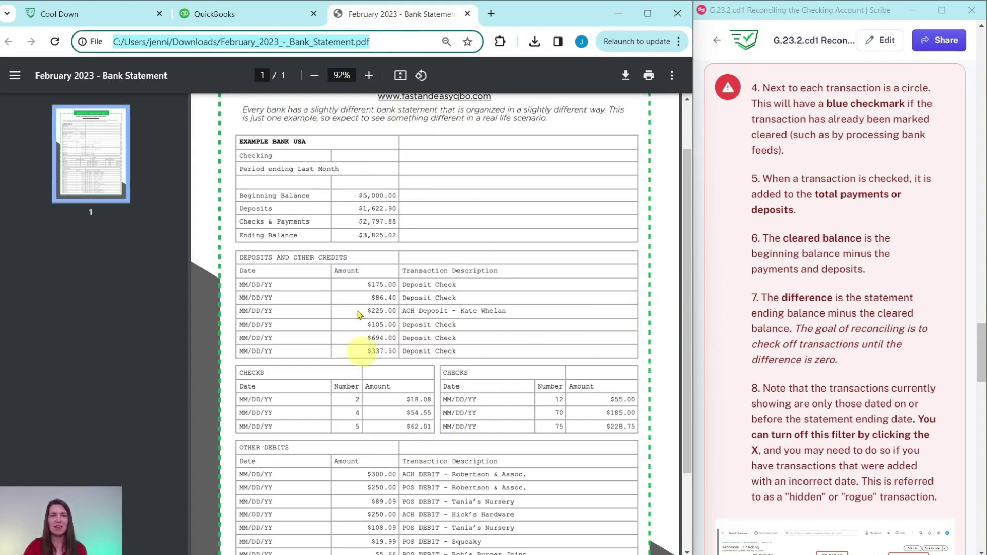
{"action": "left_click", "coordinate": [284, 23]}
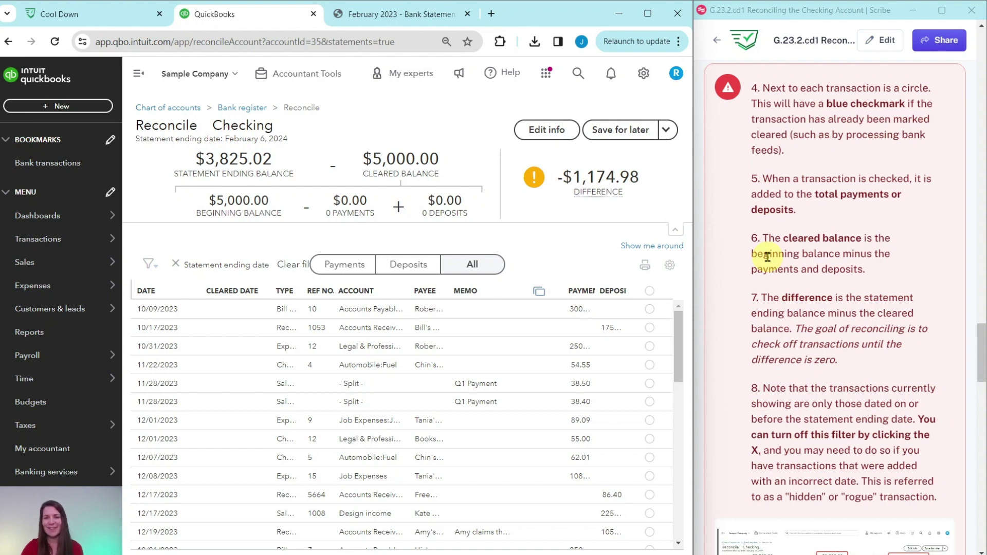
Review the guide's notes on the reconcile screen and show only deposits in the transaction list.
{"action": "mouse_move", "coordinate": [565, 172]}
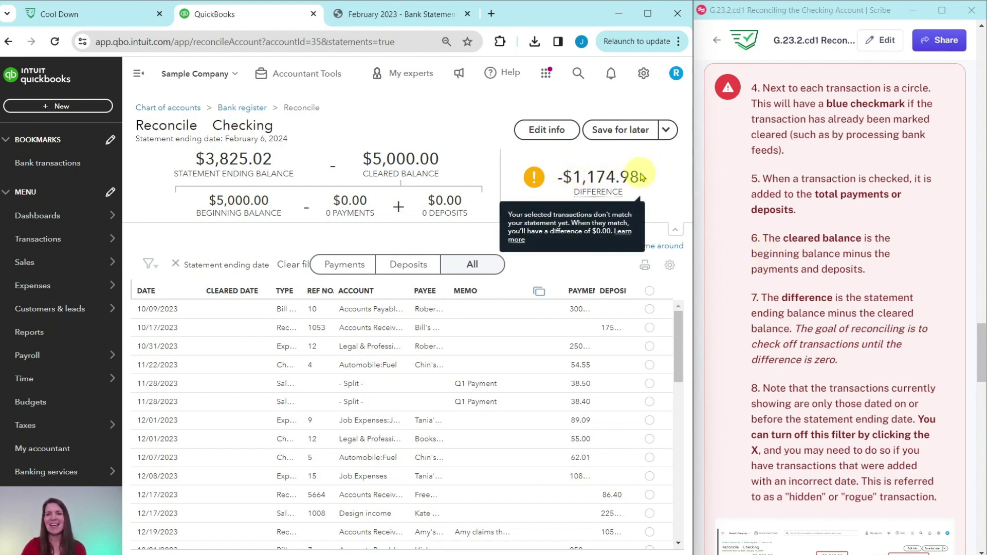
{"action": "scroll", "coordinate": [791, 282], "scroll_direction": "down", "scroll_amount": 5}
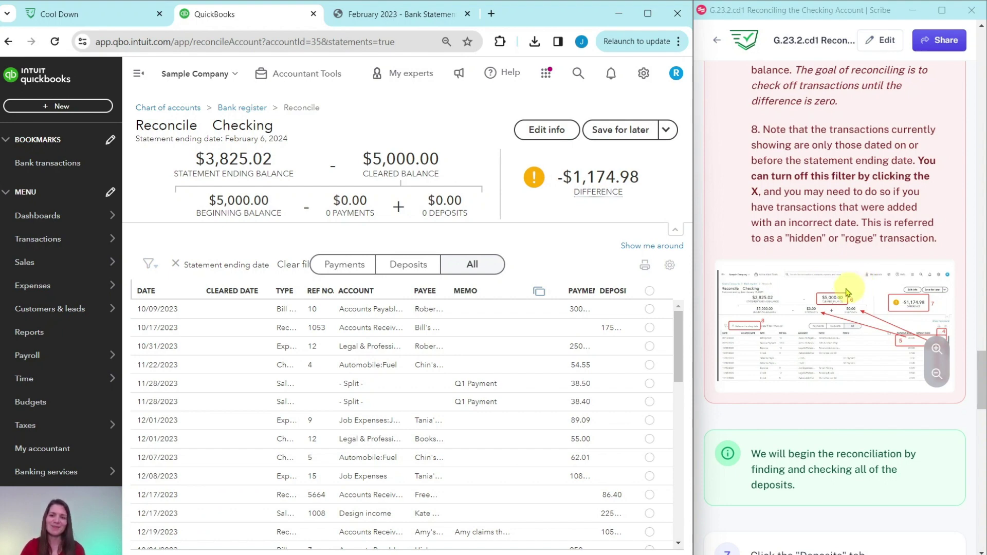
{"action": "scroll", "coordinate": [823, 281], "scroll_direction": "down", "scroll_amount": 6}
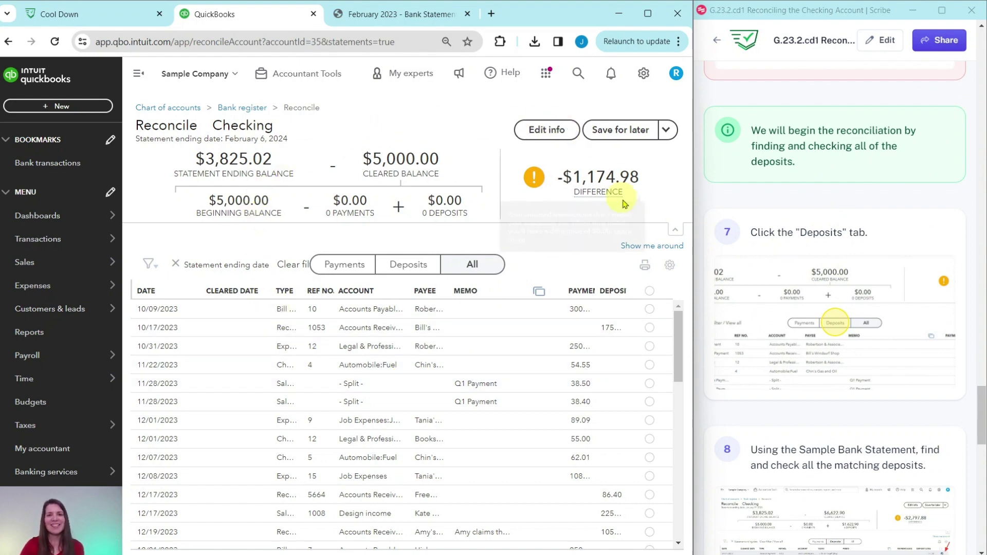
{"action": "mouse_move", "coordinate": [619, 190]}
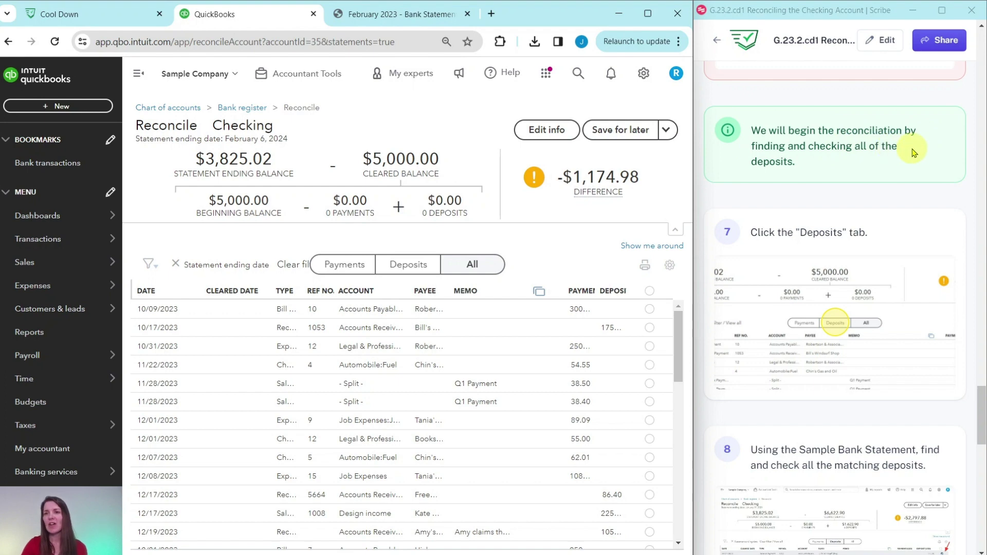
{"action": "scroll", "coordinate": [874, 154], "scroll_direction": "down", "scroll_amount": 3}
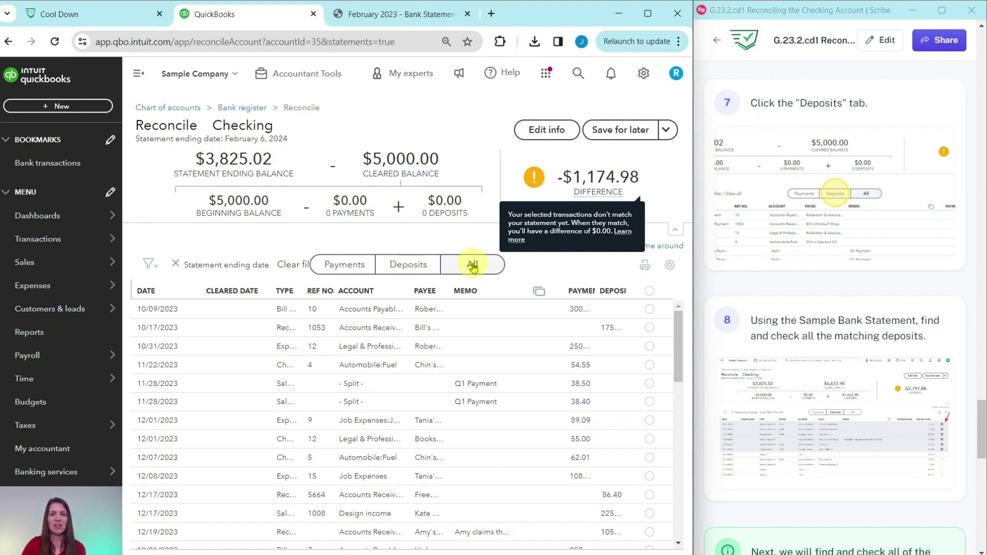
{"action": "left_click", "coordinate": [419, 266]}
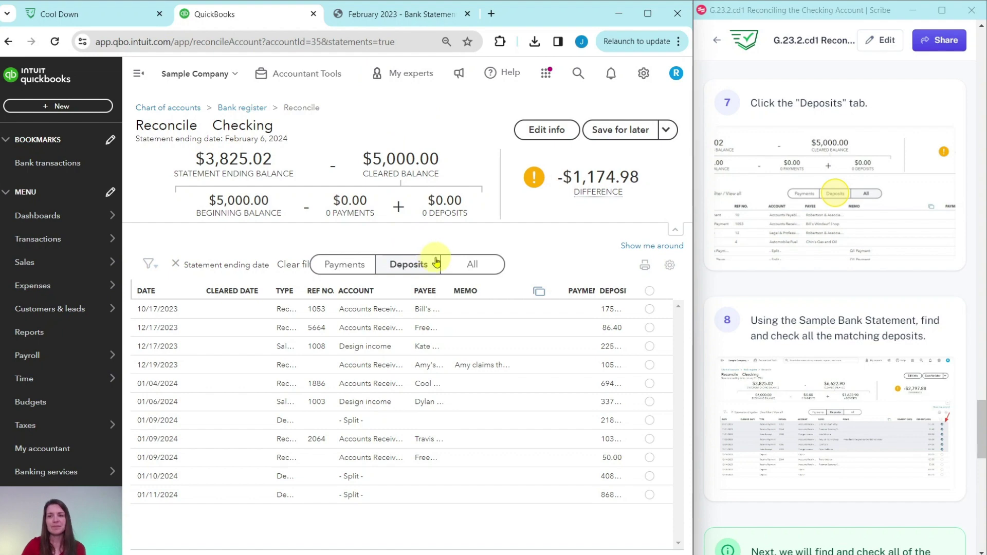
Compare the bank statement's deposits with the reconciliation list and widen the deposit column to show the full amounts.
{"action": "left_click", "coordinate": [377, 10]}
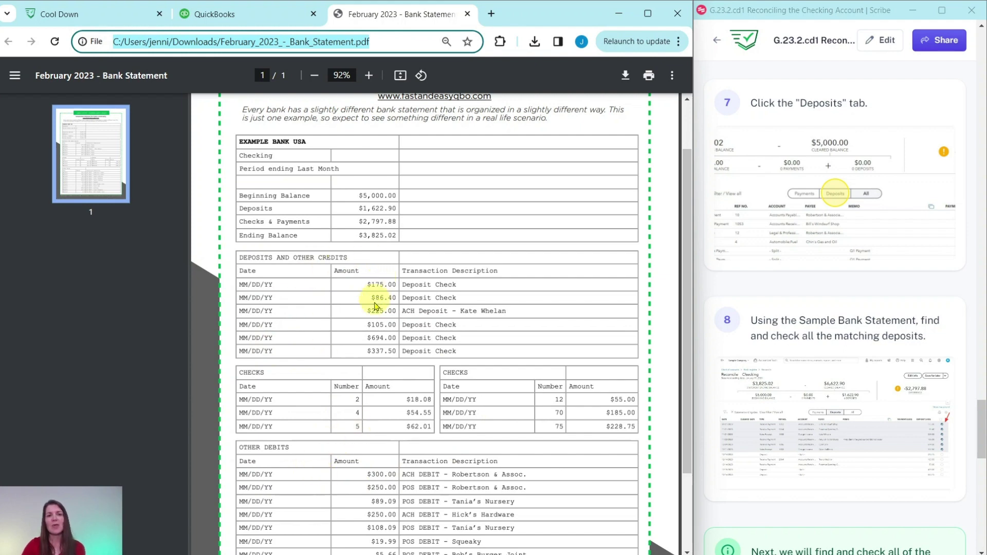
{"action": "left_click", "coordinate": [267, 15]}
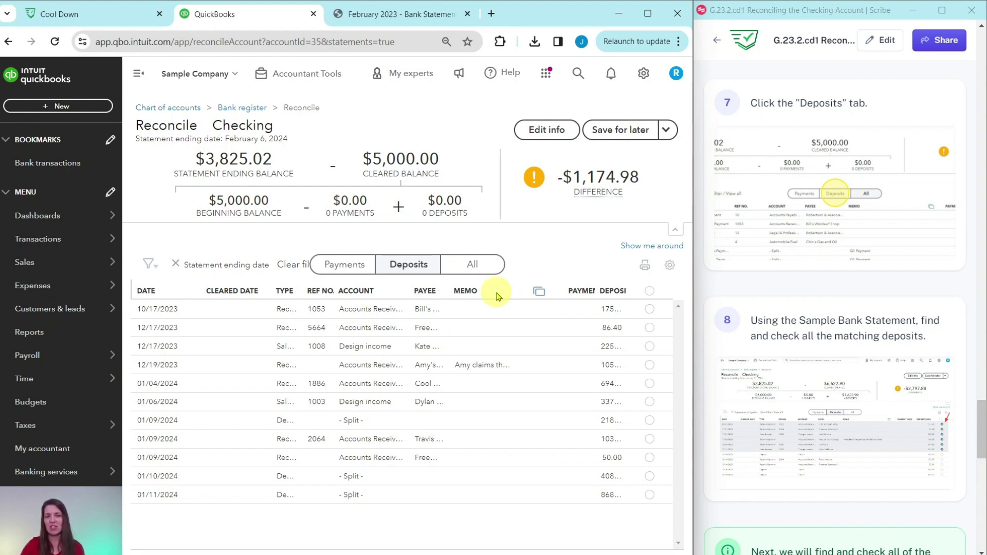
{"action": "left_click", "coordinate": [390, 14]}
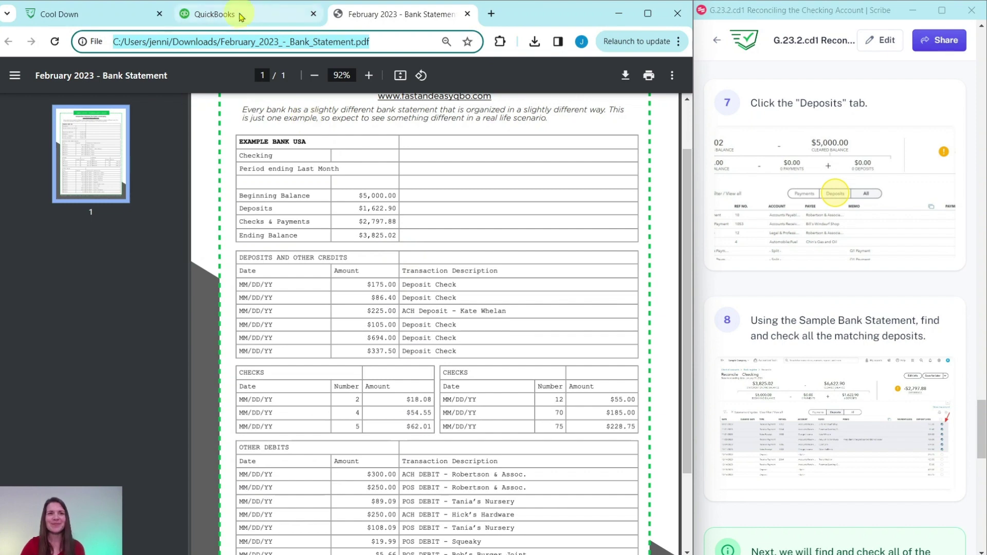
{"action": "left_click", "coordinate": [241, 17]}
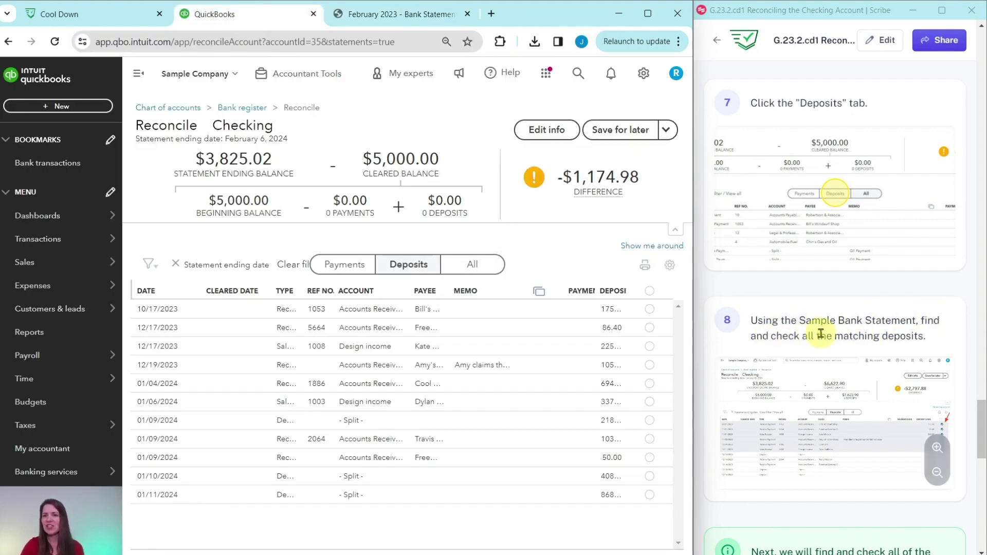
{"action": "scroll", "coordinate": [907, 332], "scroll_direction": "down", "scroll_amount": 4}
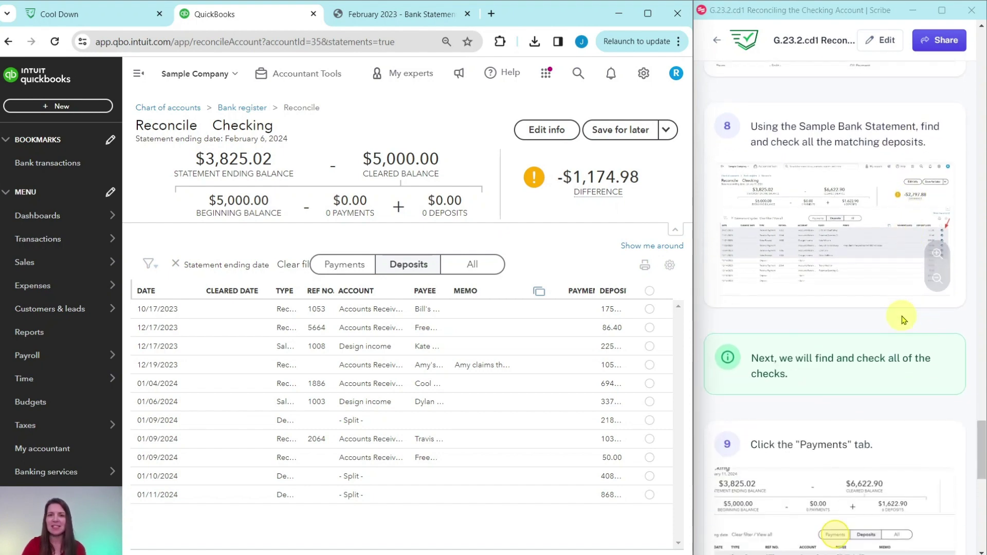
{"action": "left_click", "coordinate": [404, 16]}
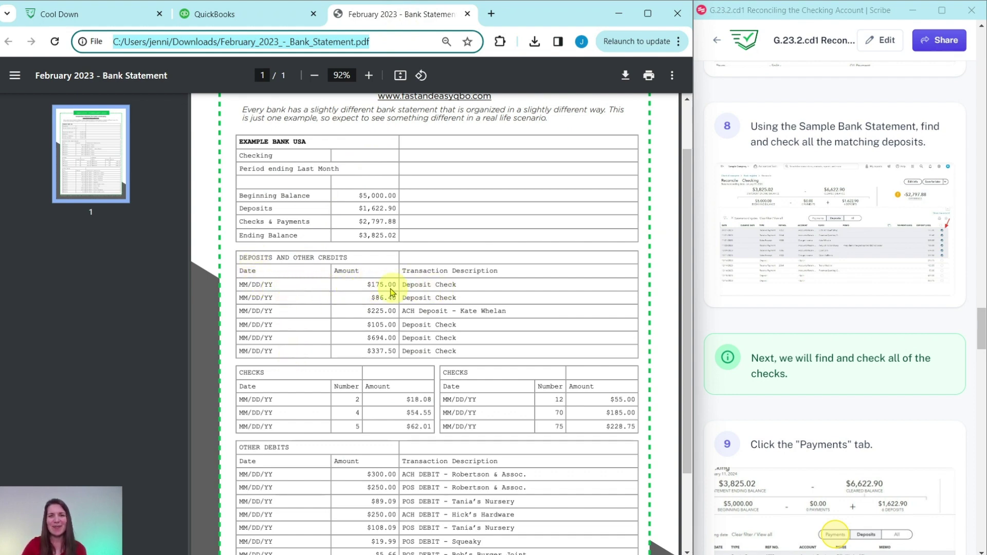
{"action": "left_click", "coordinate": [236, 14]}
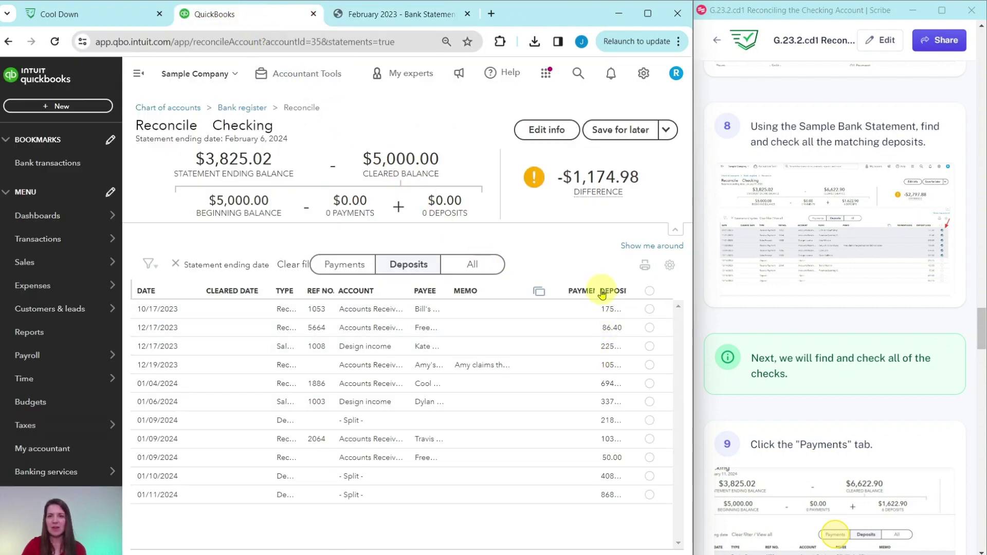
{"action": "left_click_drag", "start_coordinate": [605, 291], "coordinate": [628, 289]}
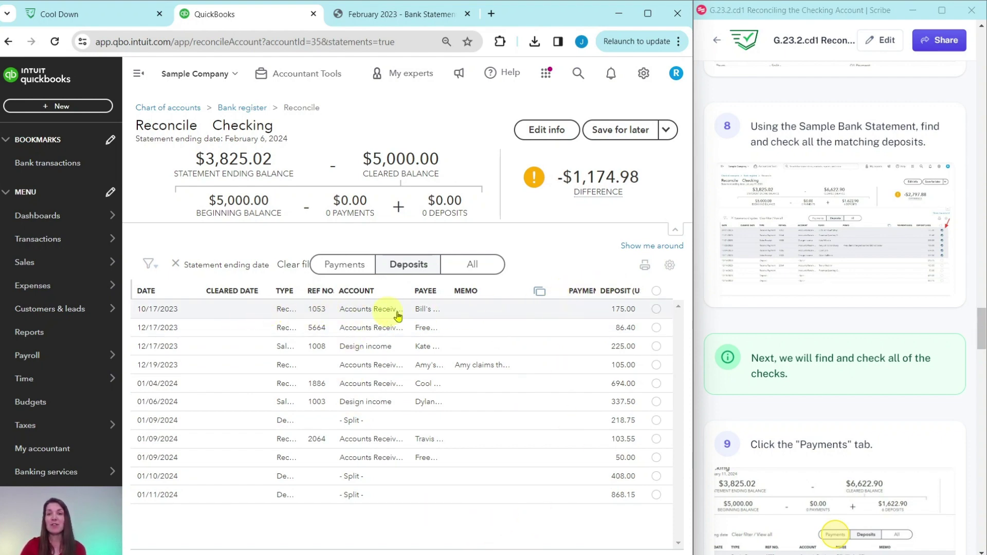
Mark the 175.00, 86.40 and 225.00 deposits as cleared, checking each against the bank statement.
{"action": "left_click", "coordinate": [657, 310]}
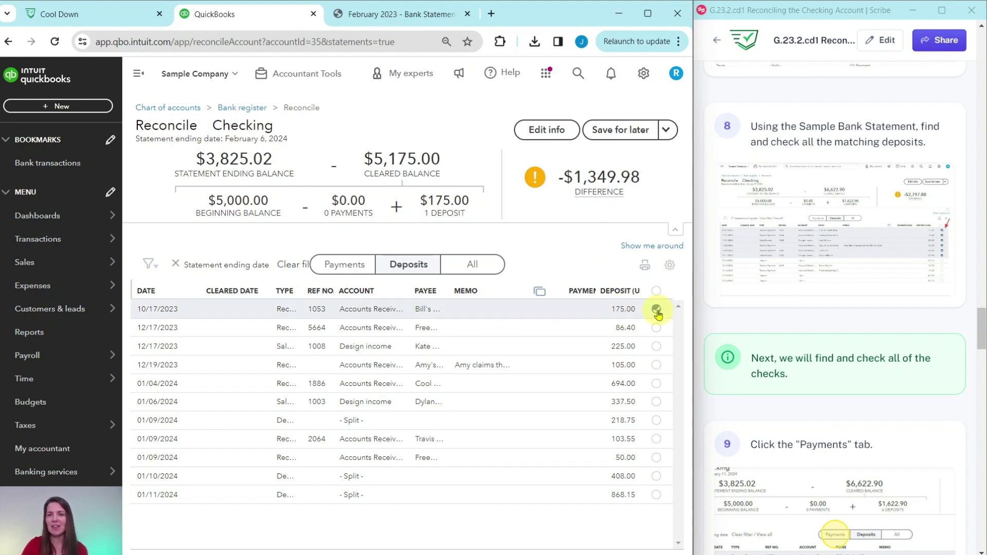
{"action": "left_click", "coordinate": [411, 19]}
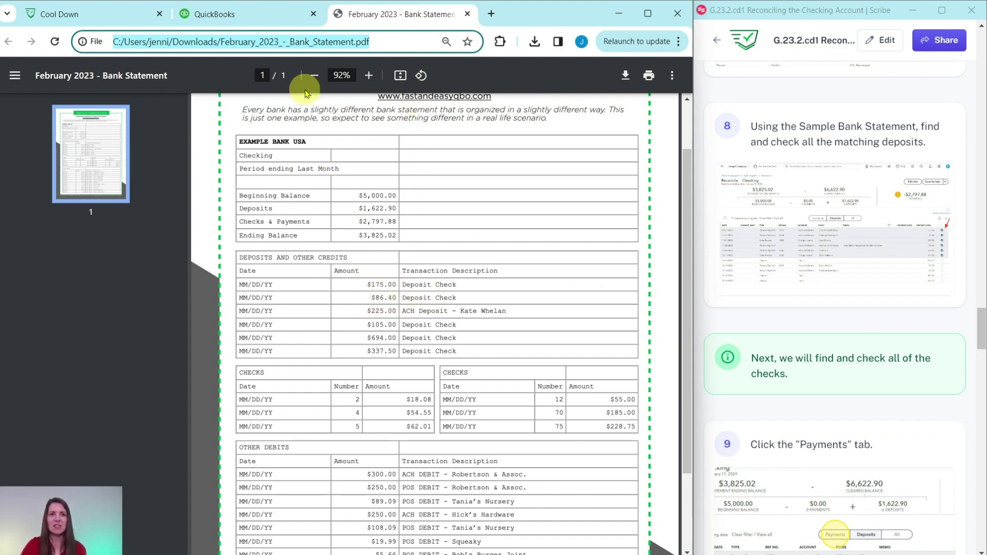
{"action": "left_click", "coordinate": [275, 18]}
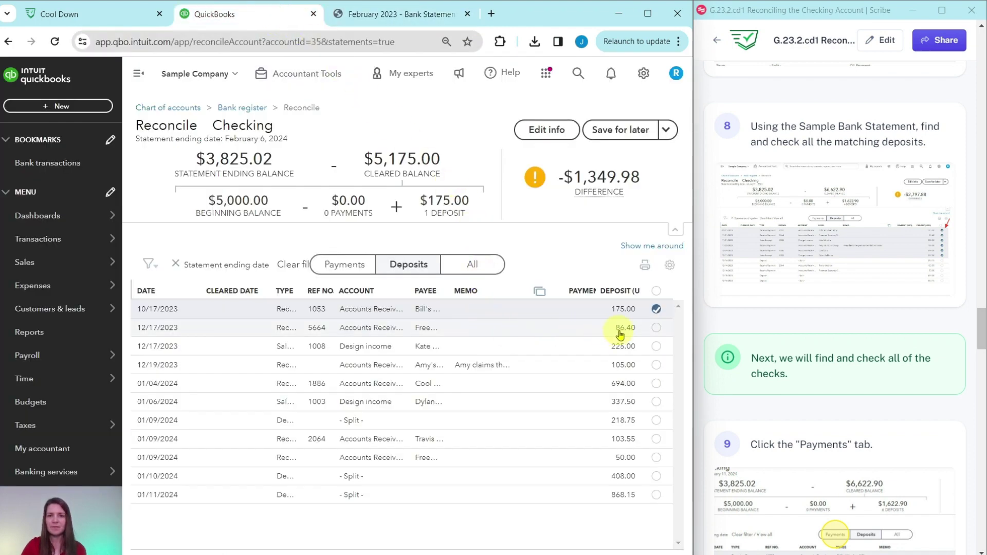
{"action": "left_click", "coordinate": [655, 329]}
{"action": "left_click", "coordinate": [370, 14]}
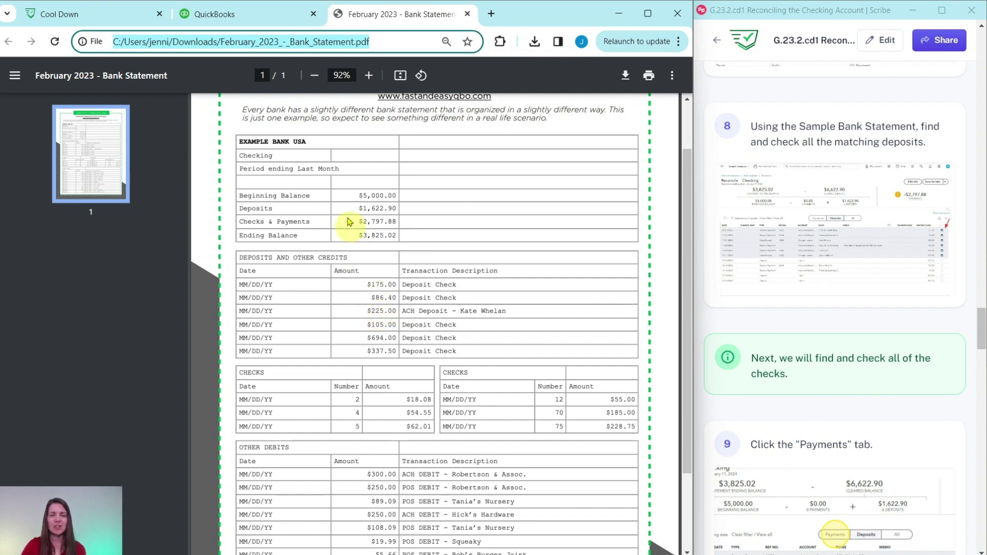
{"action": "left_click", "coordinate": [272, 14]}
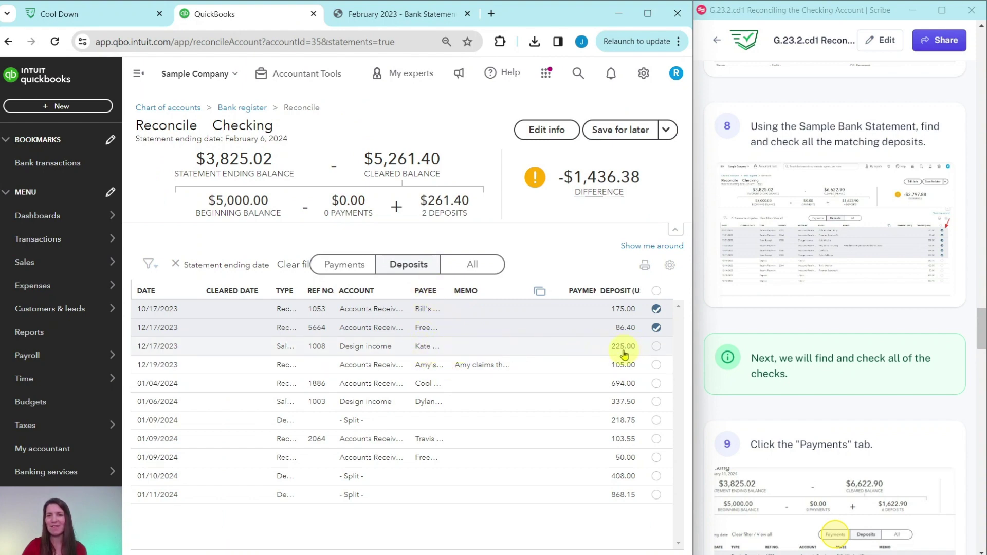
{"action": "left_click", "coordinate": [658, 350]}
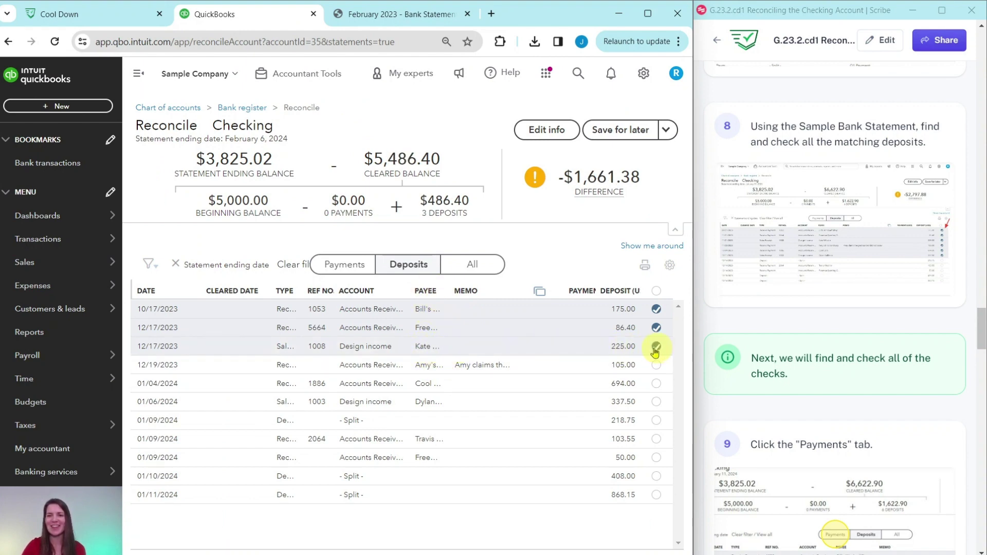
Match the 105.00, 694.00 and 337.50 deposits to the bank statement and mark them as cleared.
{"action": "left_click", "coordinate": [393, 13]}
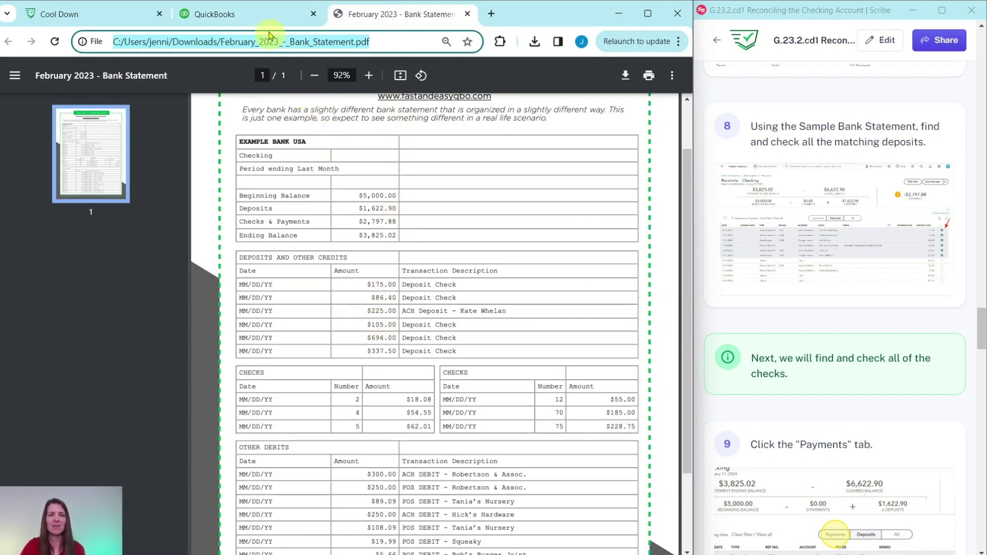
{"action": "left_click", "coordinate": [263, 15]}
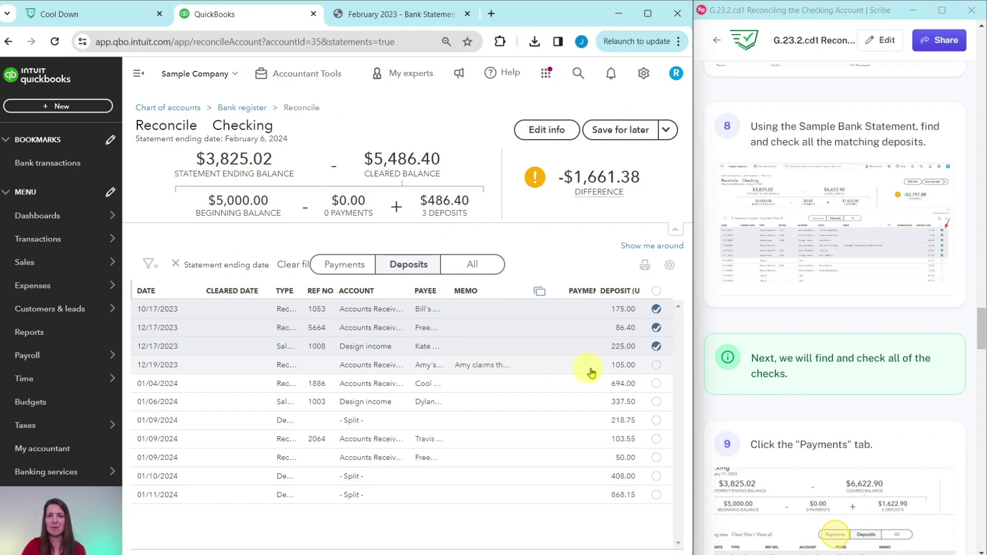
{"action": "left_click", "coordinate": [657, 365]}
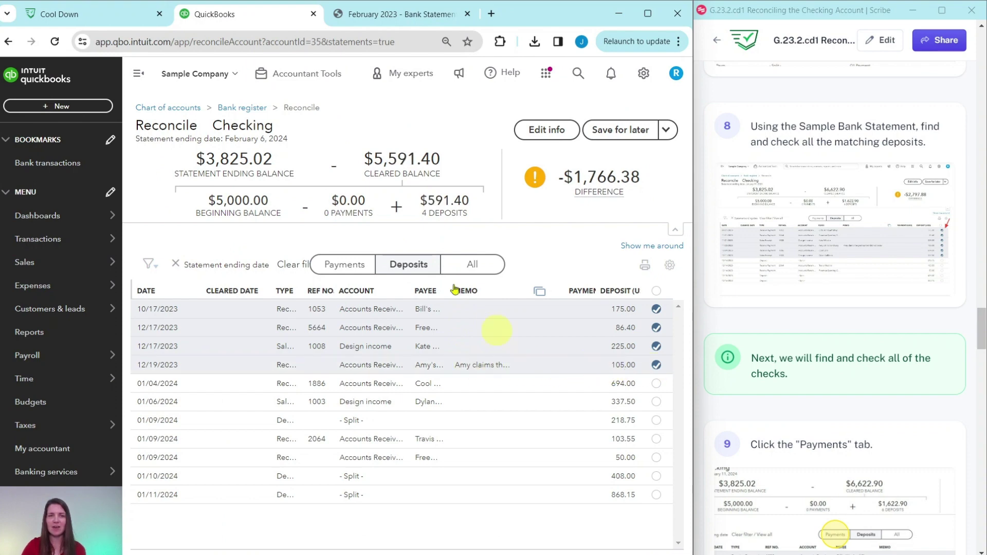
{"action": "left_click", "coordinate": [360, 14]}
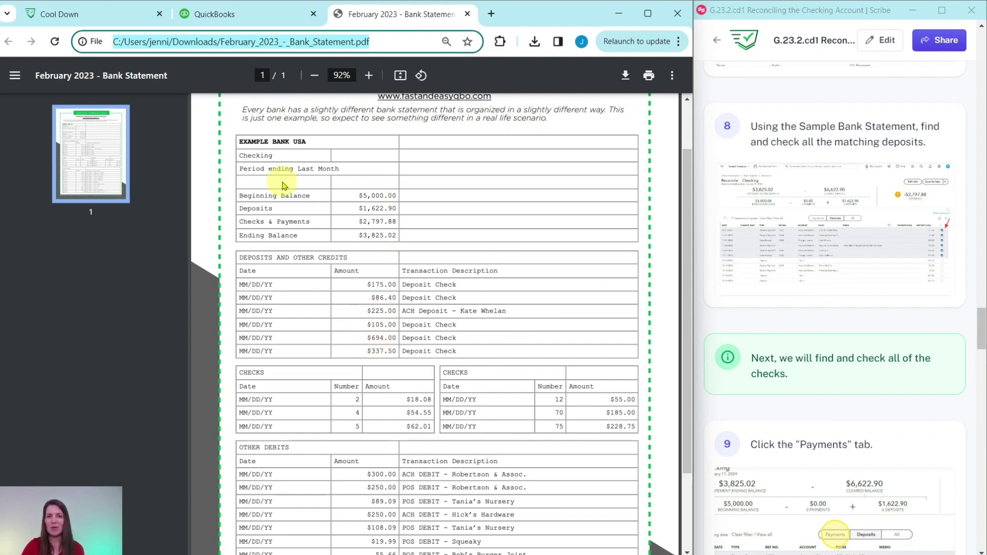
{"action": "left_click", "coordinate": [239, 13]}
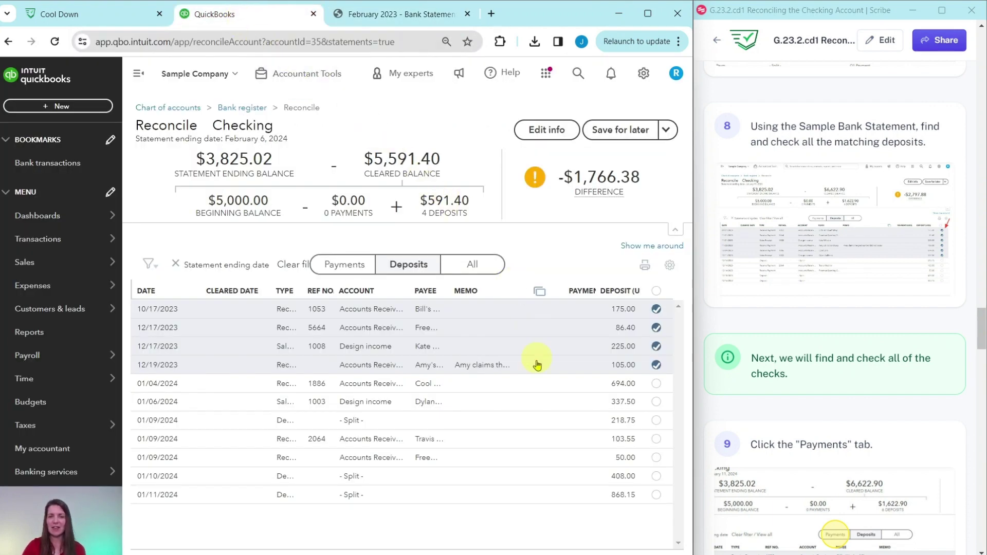
{"action": "left_click", "coordinate": [656, 384]}
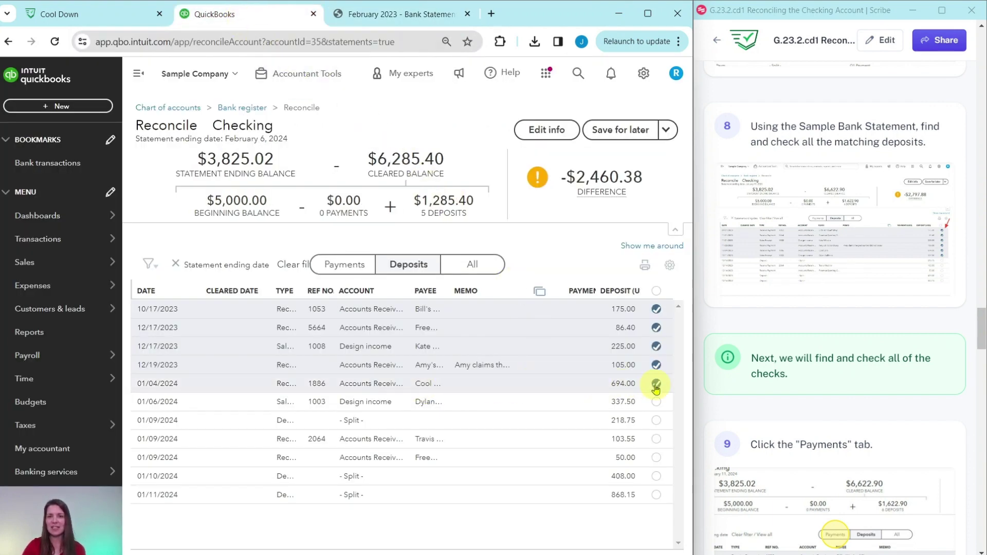
{"action": "left_click", "coordinate": [386, 13]}
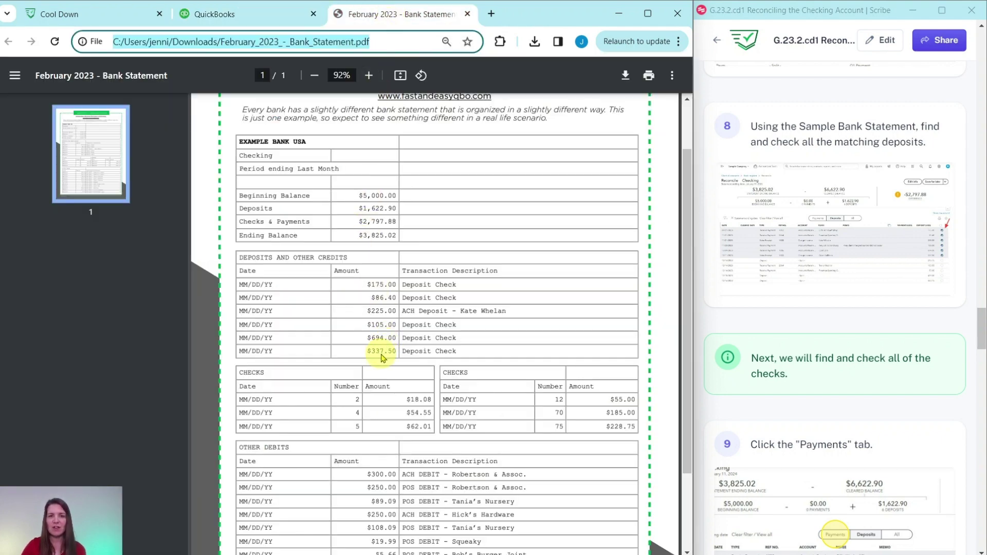
{"action": "left_click", "coordinate": [277, 13]}
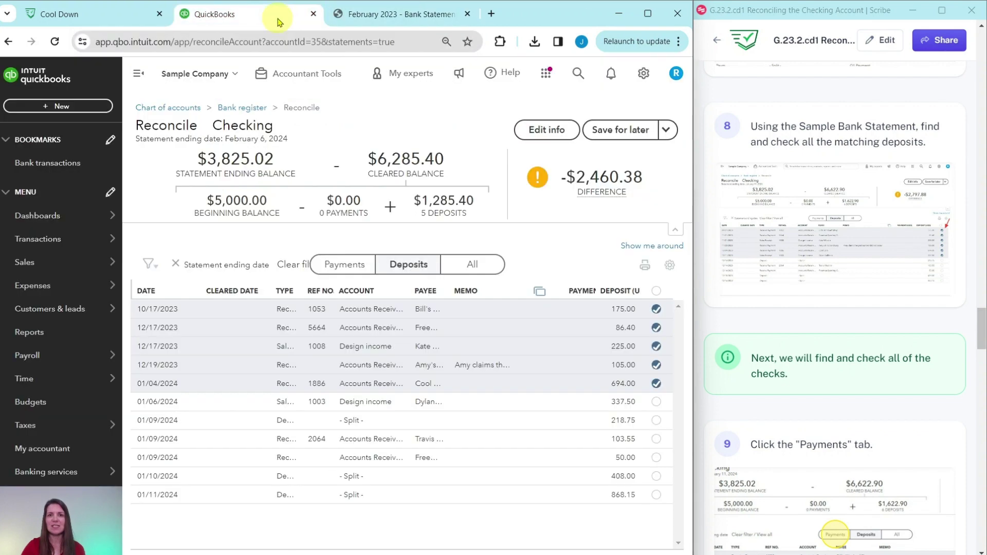
{"action": "left_click", "coordinate": [656, 403]}
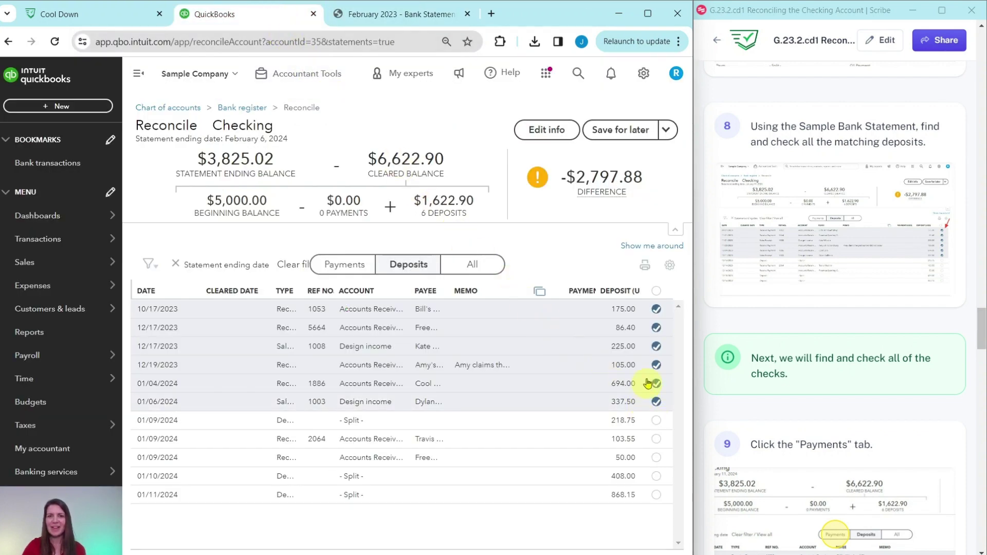
{"action": "scroll", "coordinate": [803, 291], "scroll_direction": "down", "scroll_amount": 5}
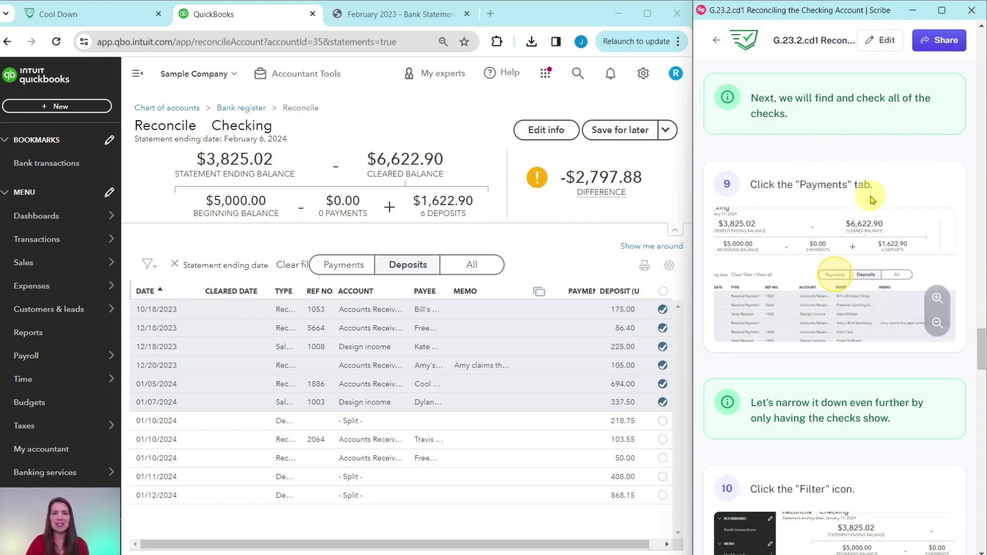
Show only payments in the reconciliation's transaction list.
{"action": "left_click", "coordinate": [345, 266]}
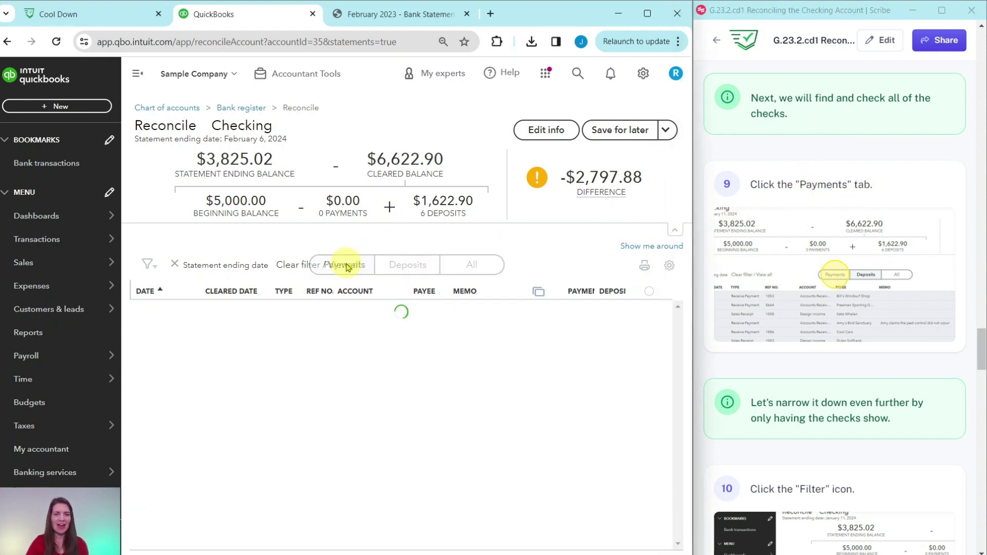
{"action": "left_click", "coordinate": [415, 266]}
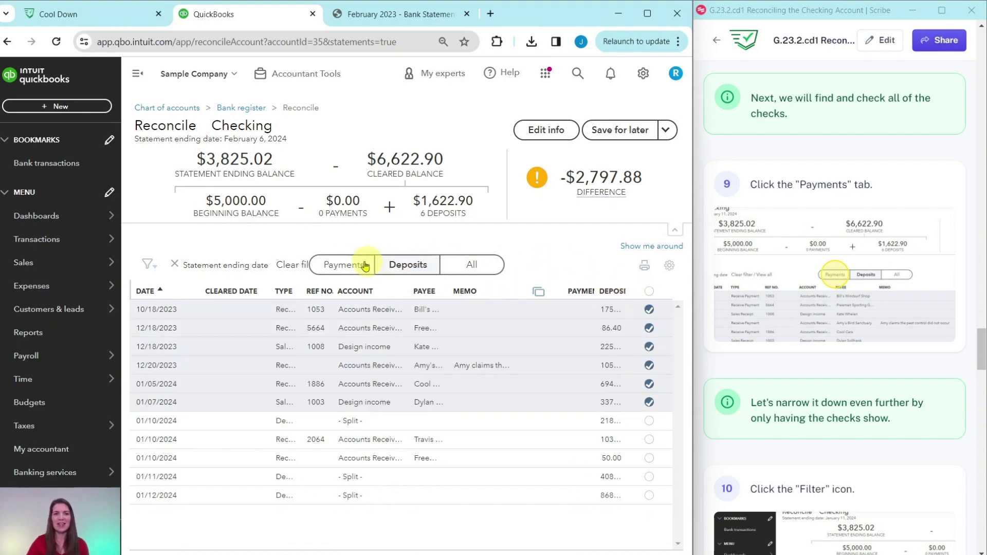
{"action": "left_click", "coordinate": [333, 267]}
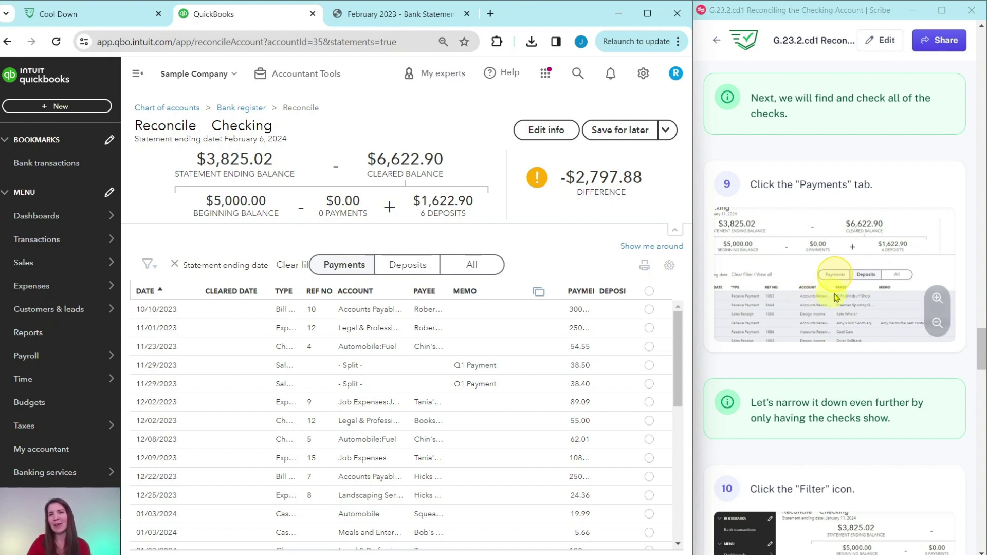
Filter the payments by the transaction type Check, following the guide.
{"action": "scroll", "coordinate": [843, 247], "scroll_direction": "down", "scroll_amount": 5}
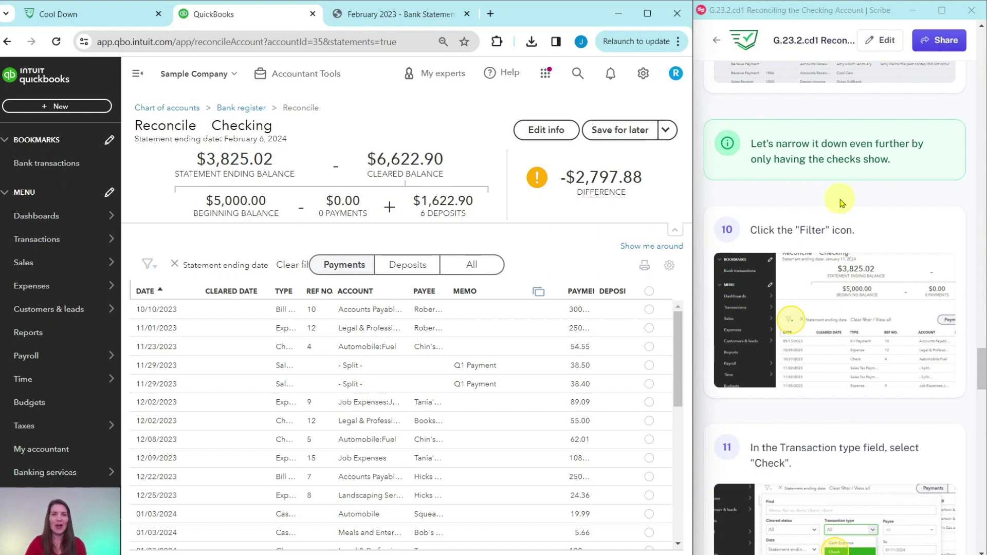
{"action": "scroll", "coordinate": [843, 203], "scroll_direction": "down", "scroll_amount": 1}
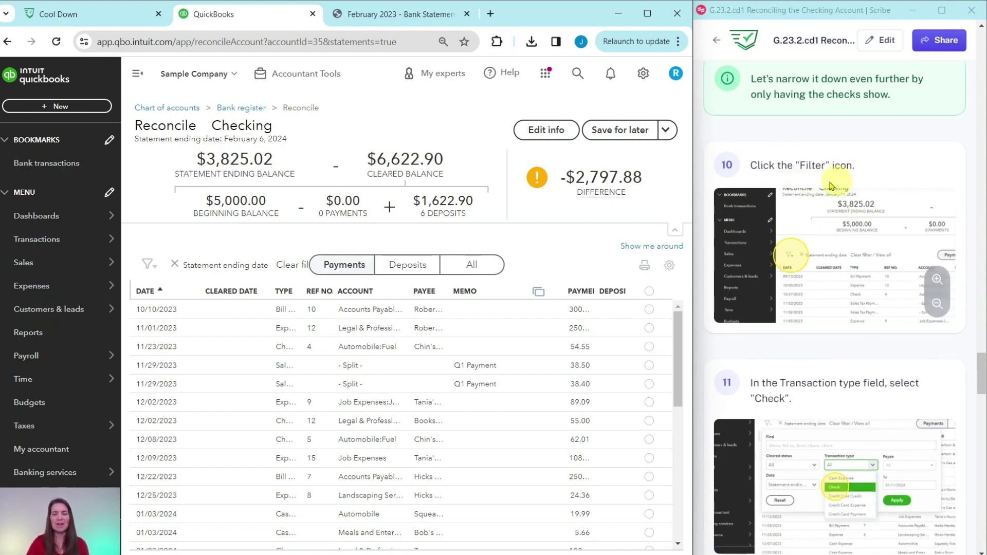
{"action": "left_click", "coordinate": [154, 267]}
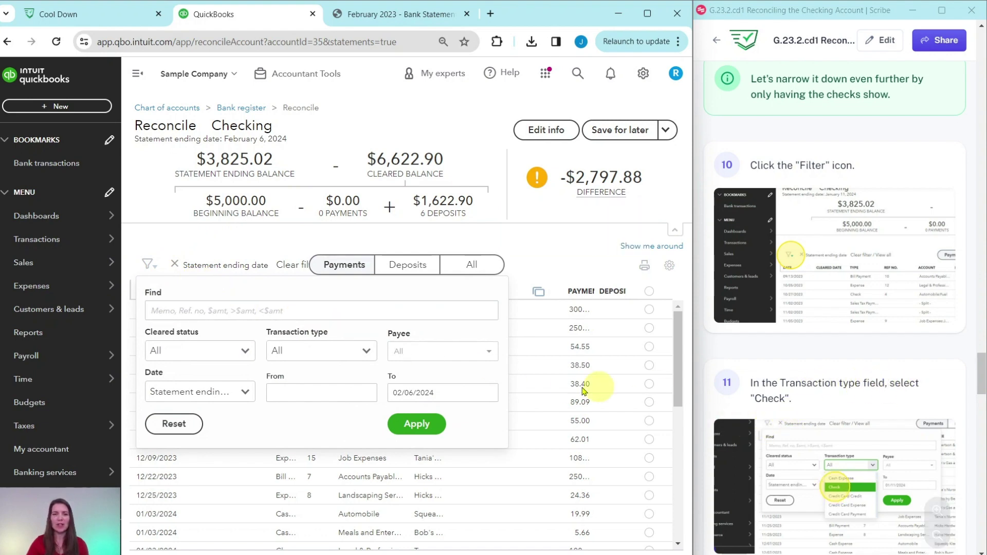
{"action": "left_click", "coordinate": [301, 357]}
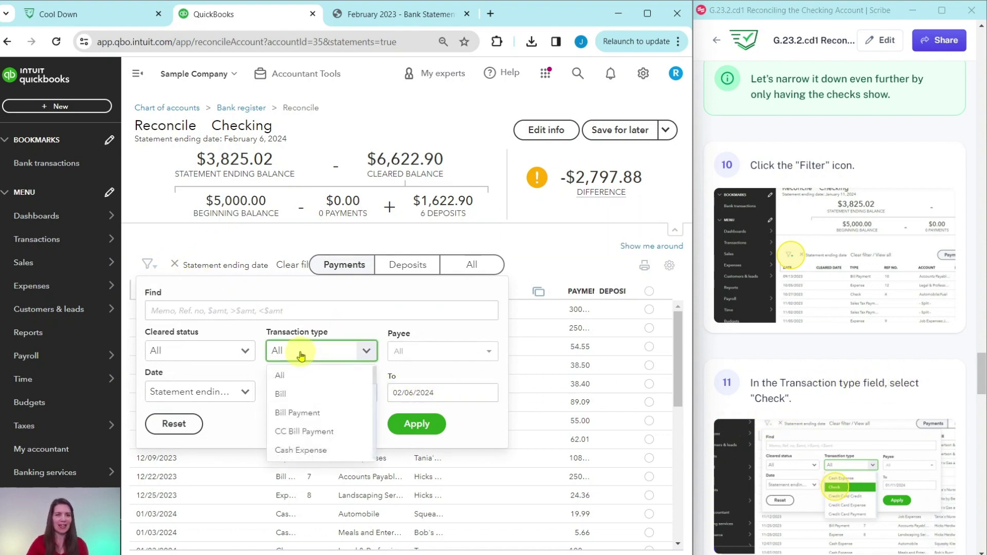
{"action": "scroll", "coordinate": [306, 383], "scroll_direction": "down", "scroll_amount": 1}
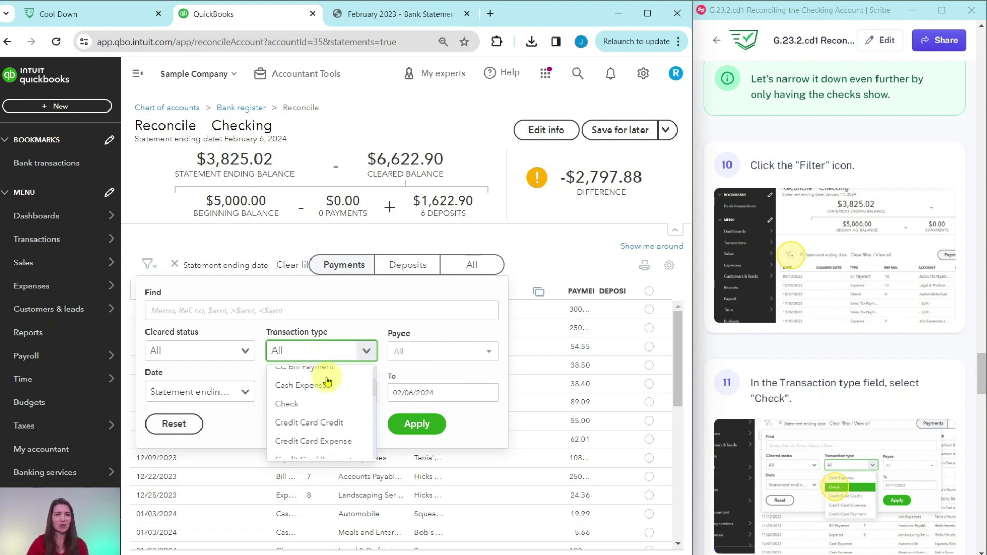
{"action": "left_click", "coordinate": [289, 405]}
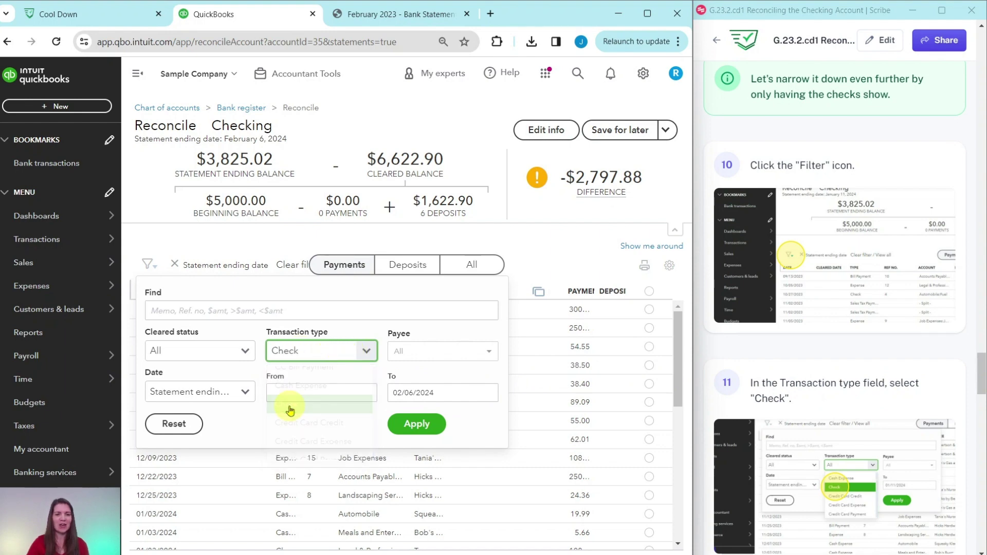
{"action": "left_click", "coordinate": [414, 427]}
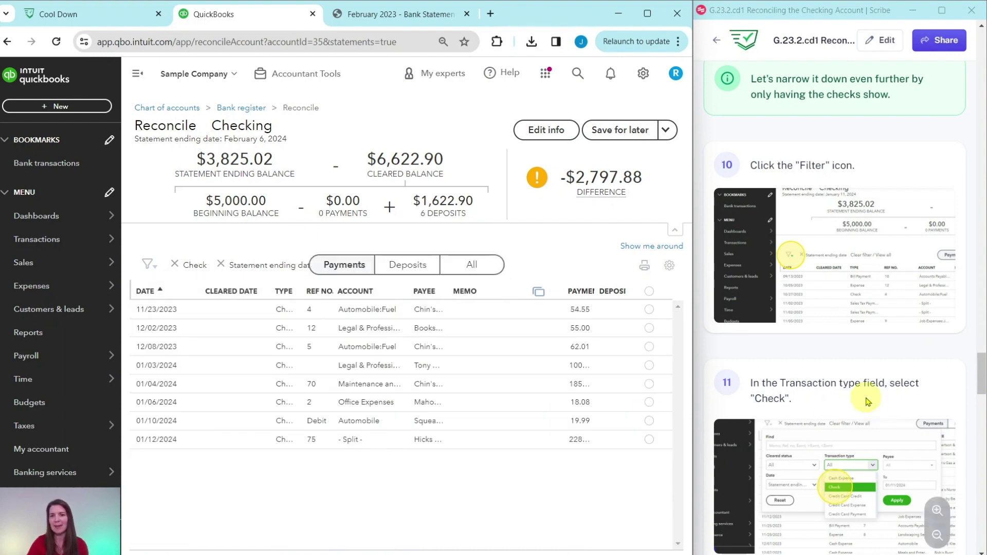
Find check number 2 for 18.08 on the bank statement and mark it as cleared in the reconciliation.
{"action": "scroll", "coordinate": [873, 406], "scroll_direction": "down", "scroll_amount": 2}
{"action": "scroll", "coordinate": [867, 397], "scroll_direction": "down", "scroll_amount": 10}
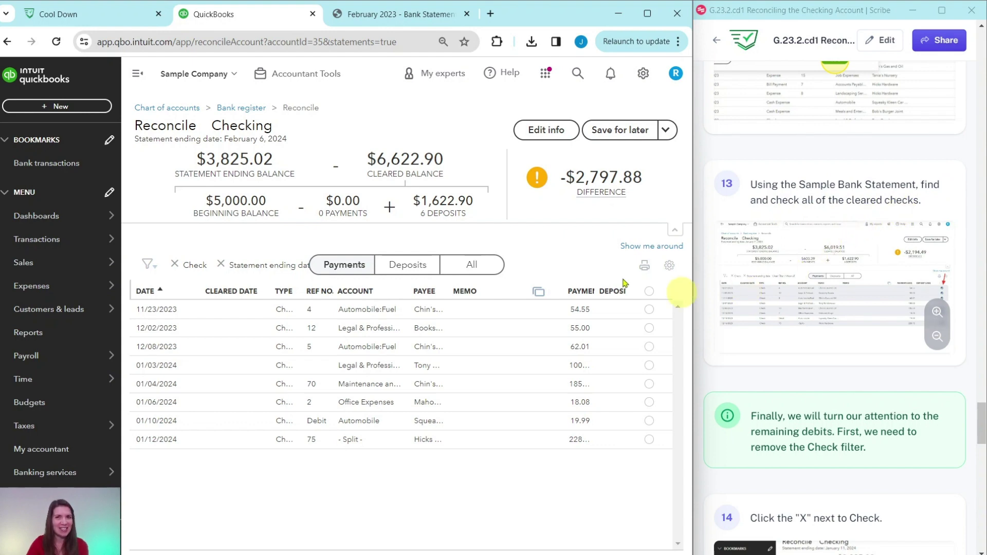
{"action": "left_click", "coordinate": [402, 15]}
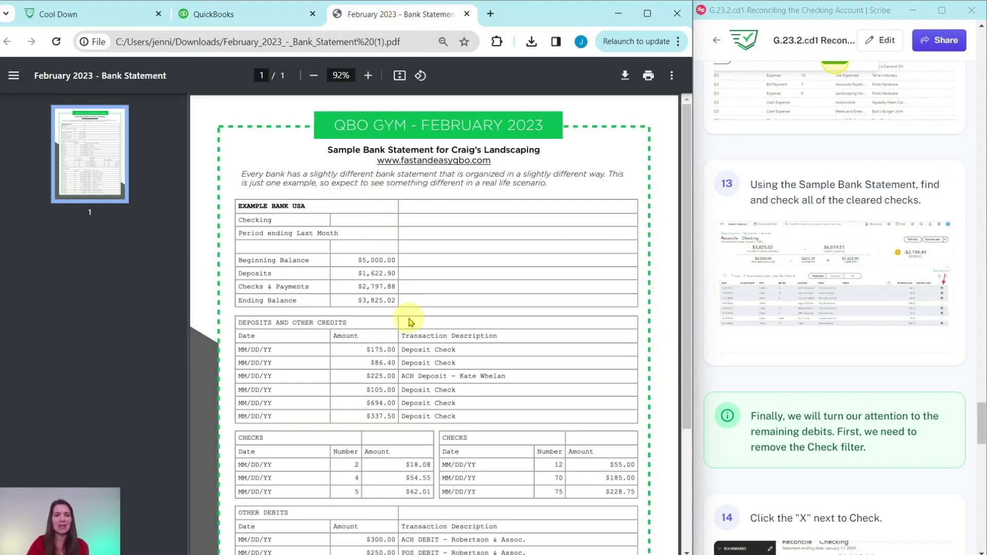
{"action": "scroll", "coordinate": [408, 318], "scroll_direction": "down", "scroll_amount": 3}
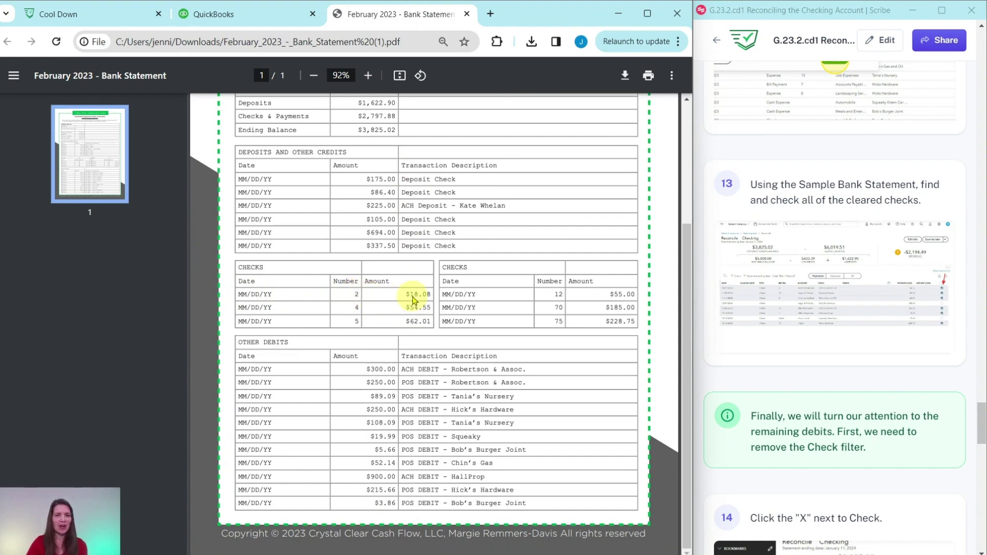
{"action": "left_click", "coordinate": [242, 15]}
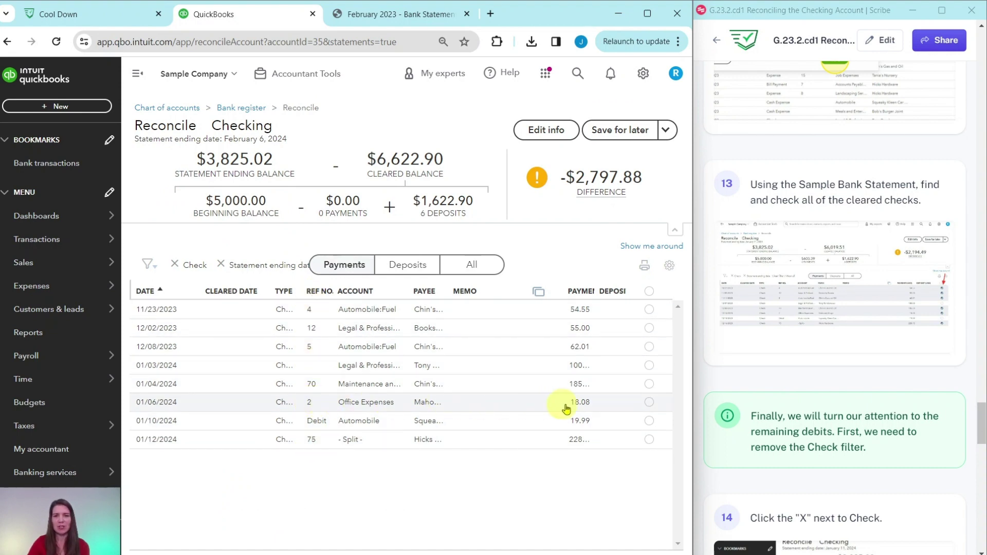
{"action": "left_click", "coordinate": [649, 402]}
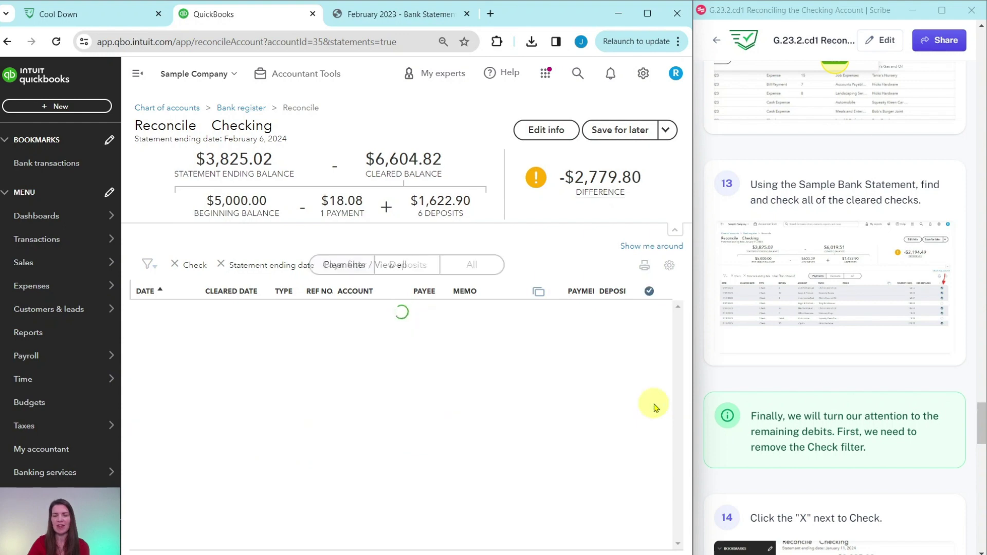
Match check 4 for 54.55 and check 5 for 62.01 to the bank statement and mark both as cleared.
{"action": "left_click", "coordinate": [404, 15]}
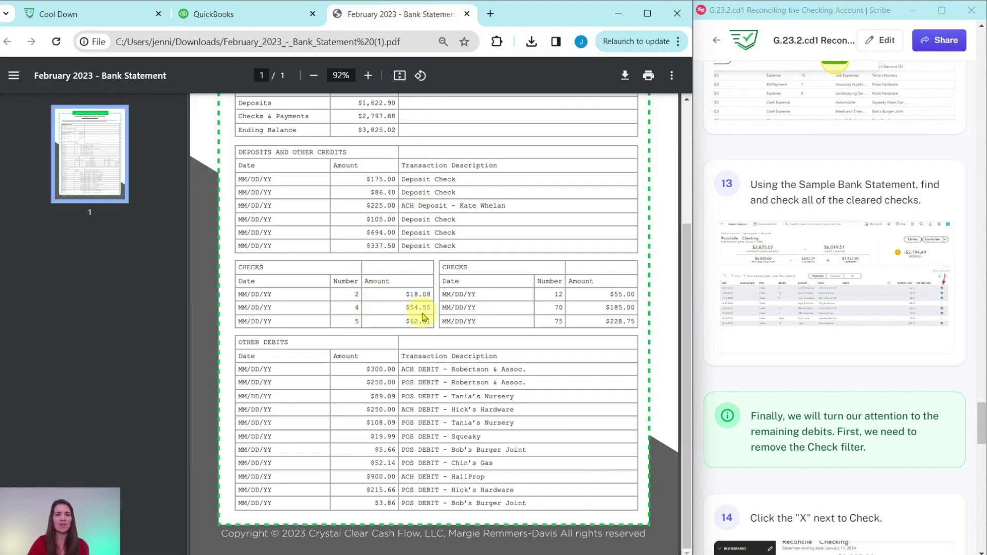
{"action": "left_click", "coordinate": [260, 16]}
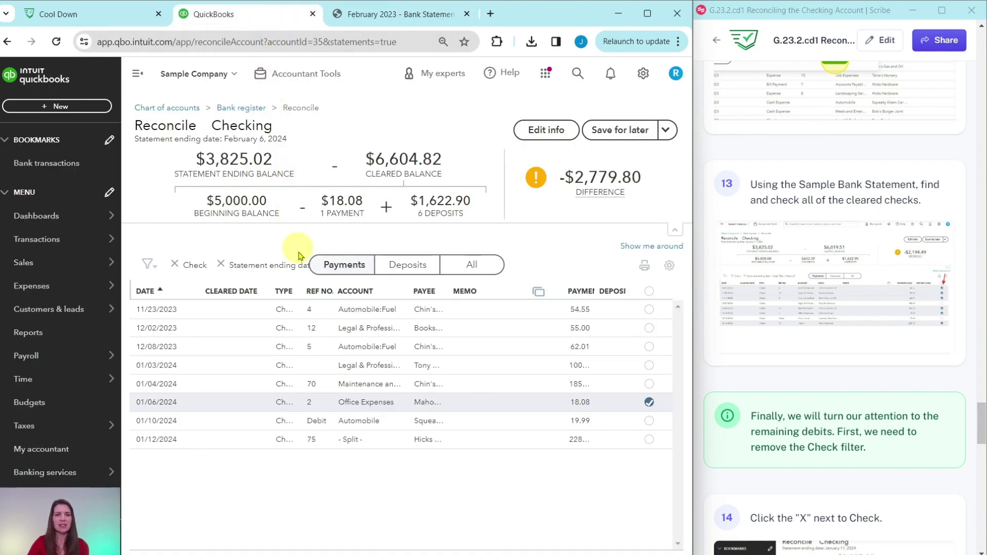
{"action": "left_click", "coordinate": [651, 312]}
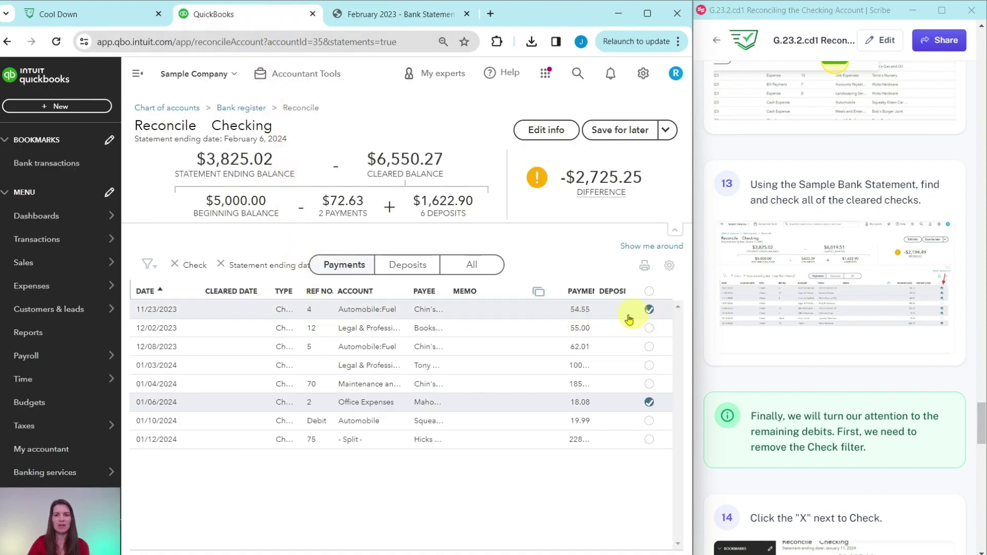
{"action": "left_click", "coordinate": [410, 17]}
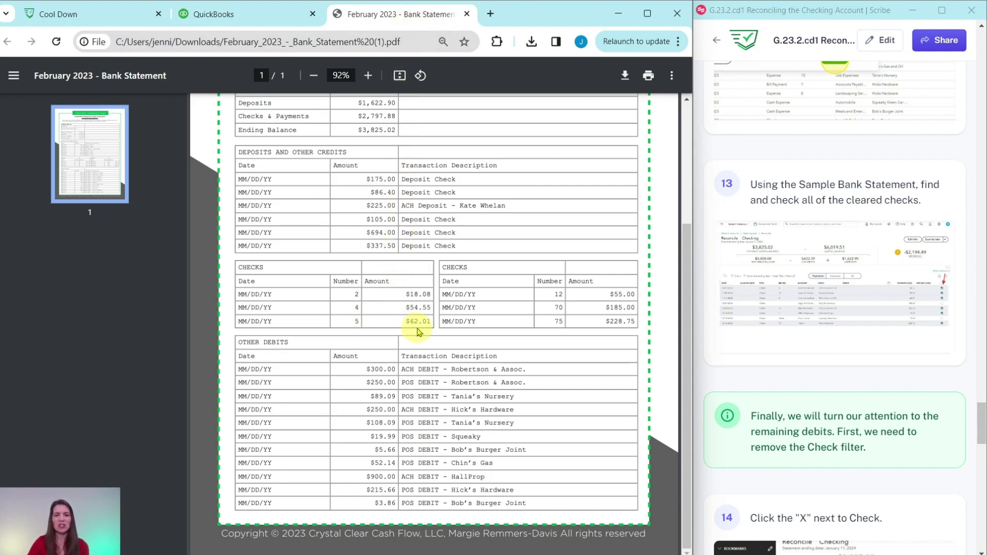
{"action": "left_click", "coordinate": [239, 21]}
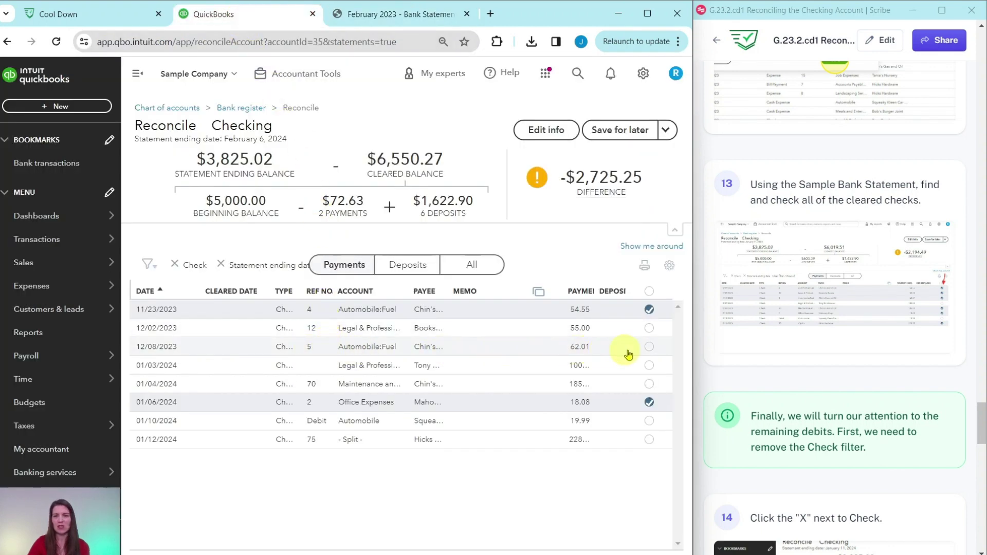
{"action": "left_click", "coordinate": [650, 347]}
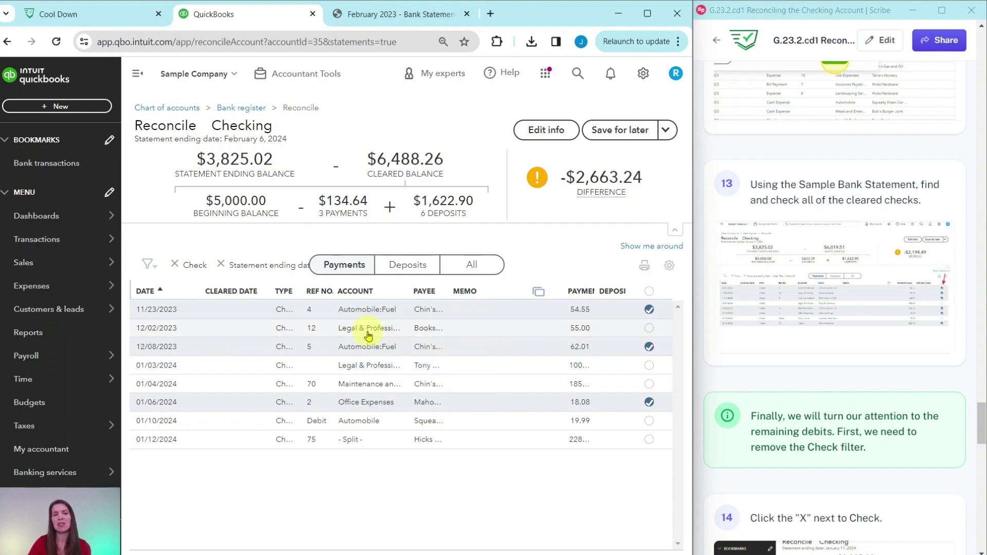
Mark check 12 for 55.00, check 70 for 185.00 and check 75 for 228.75 as cleared, verifying each against the bank statement.
{"action": "left_click", "coordinate": [384, 14]}
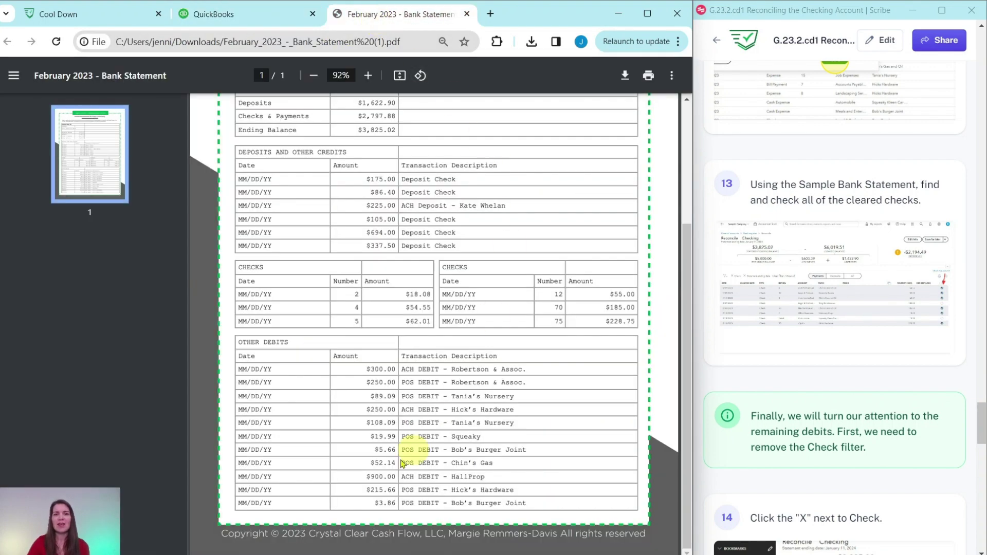
{"action": "left_click", "coordinate": [259, 21]}
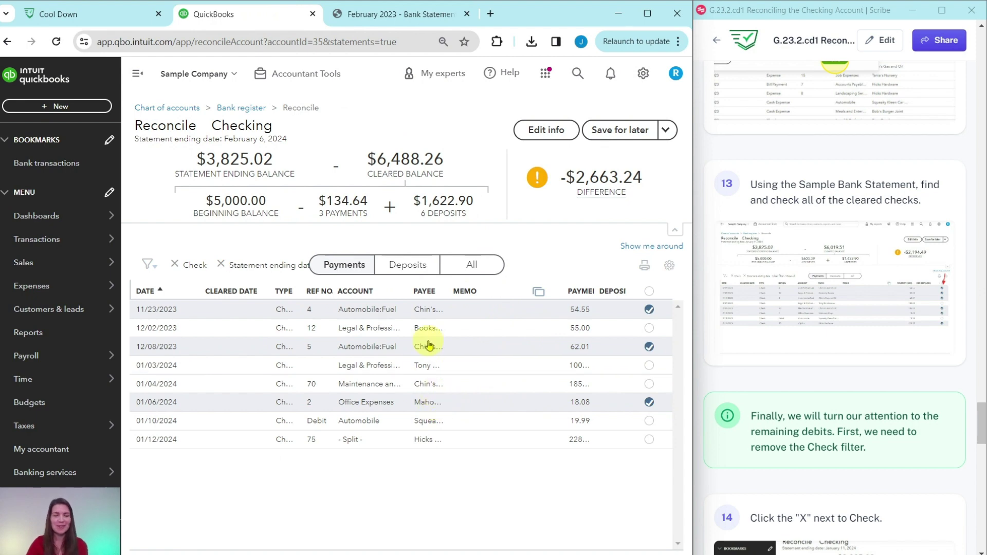
{"action": "left_click", "coordinate": [378, 15]}
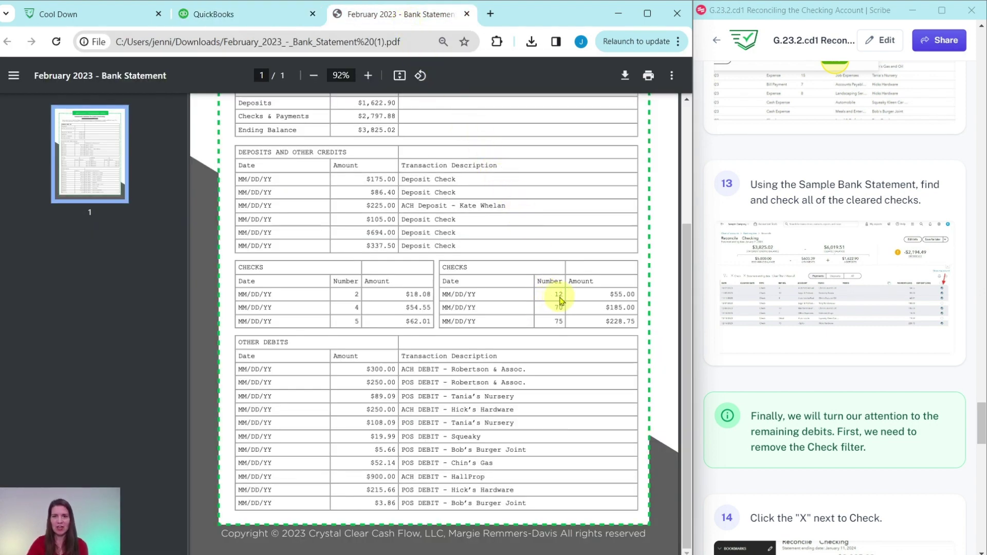
{"action": "left_click", "coordinate": [273, 19]}
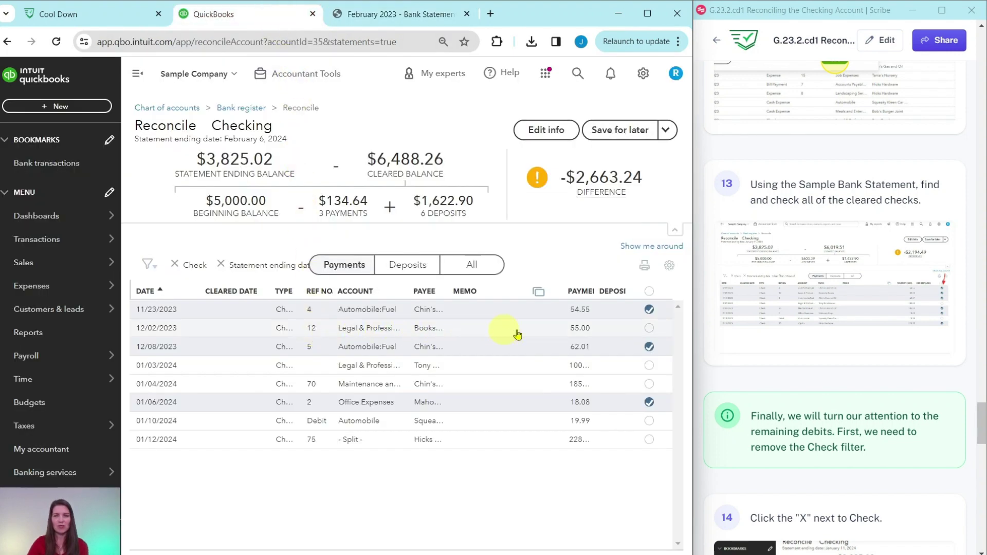
{"action": "left_click", "coordinate": [649, 329]}
{"action": "left_click", "coordinate": [388, 15]}
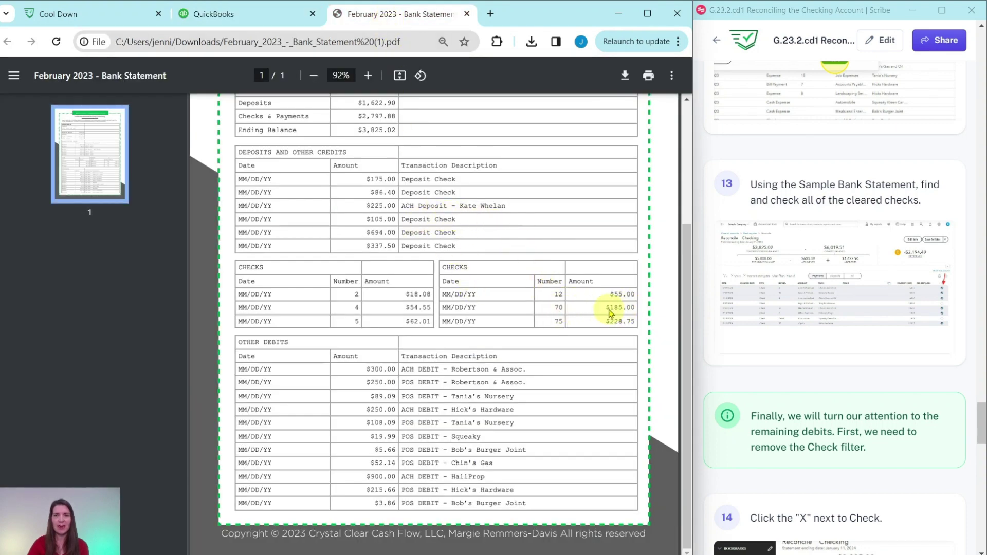
{"action": "left_click", "coordinate": [273, 15]}
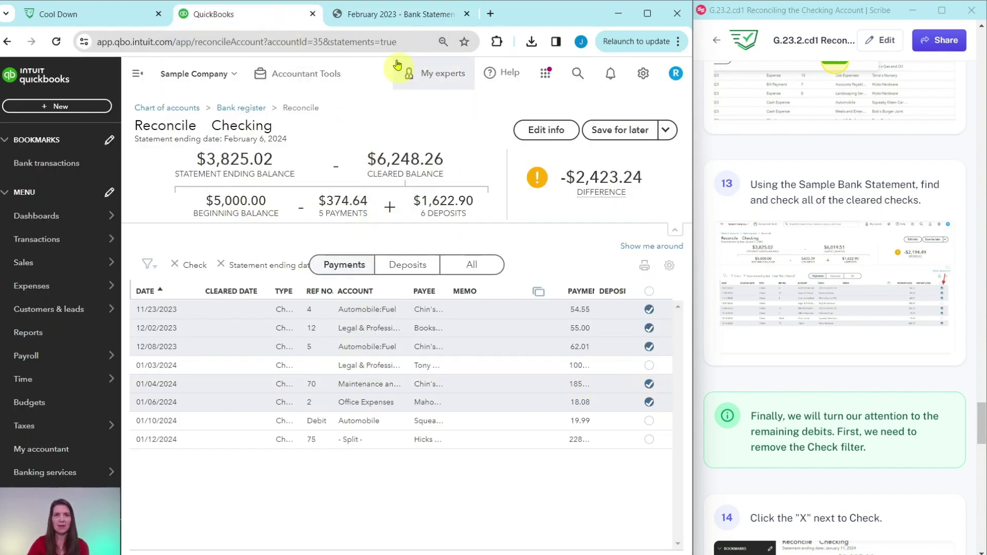
{"action": "left_click", "coordinate": [388, 14]}
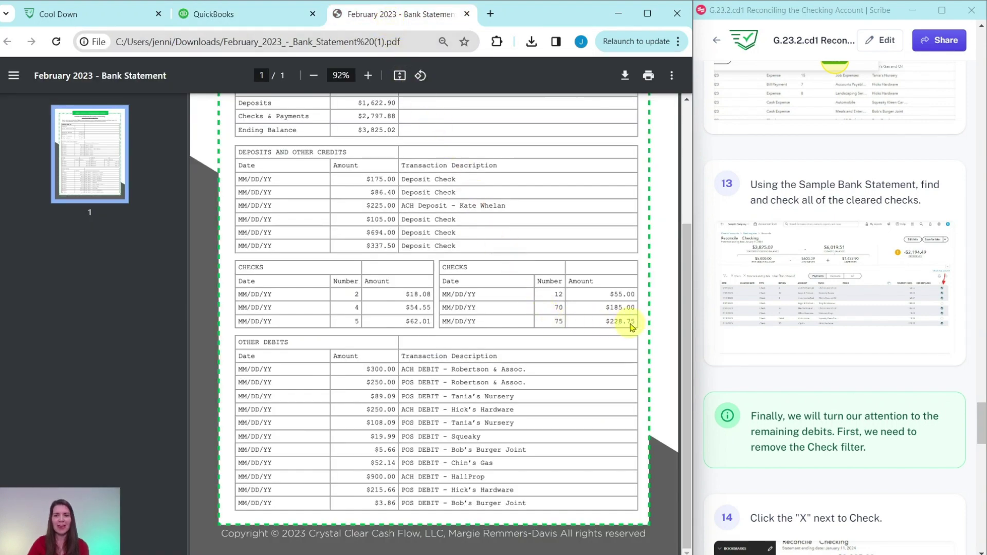
{"action": "left_click", "coordinate": [234, 20]}
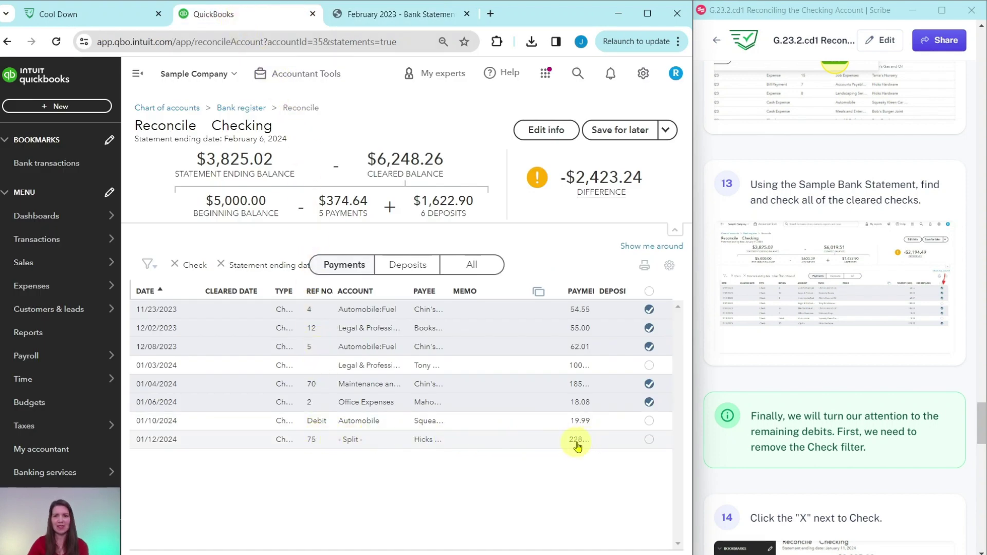
{"action": "left_click", "coordinate": [650, 440]}
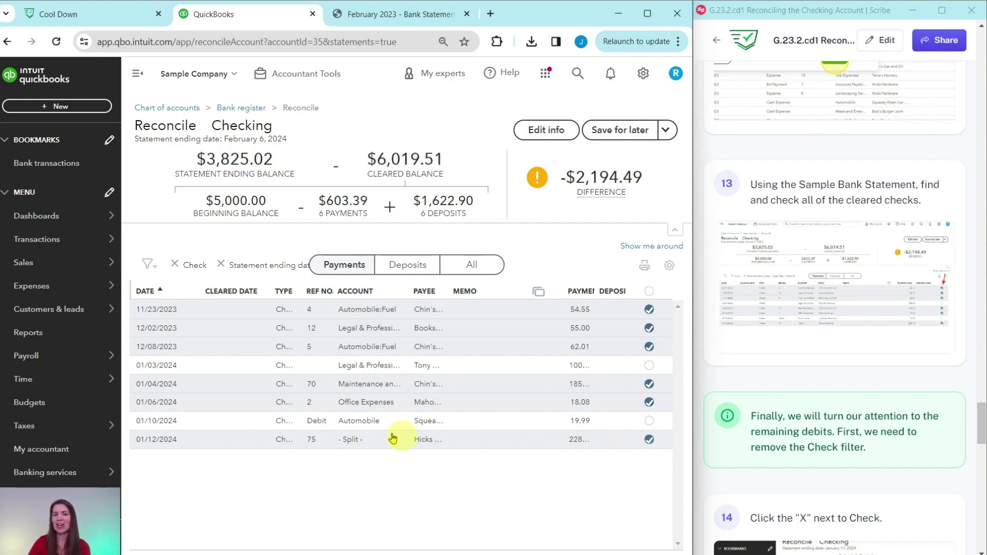
Remove the Check filter from the payments list, keeping the statement ending date filter.
{"action": "scroll", "coordinate": [826, 360], "scroll_direction": "down", "scroll_amount": 5}
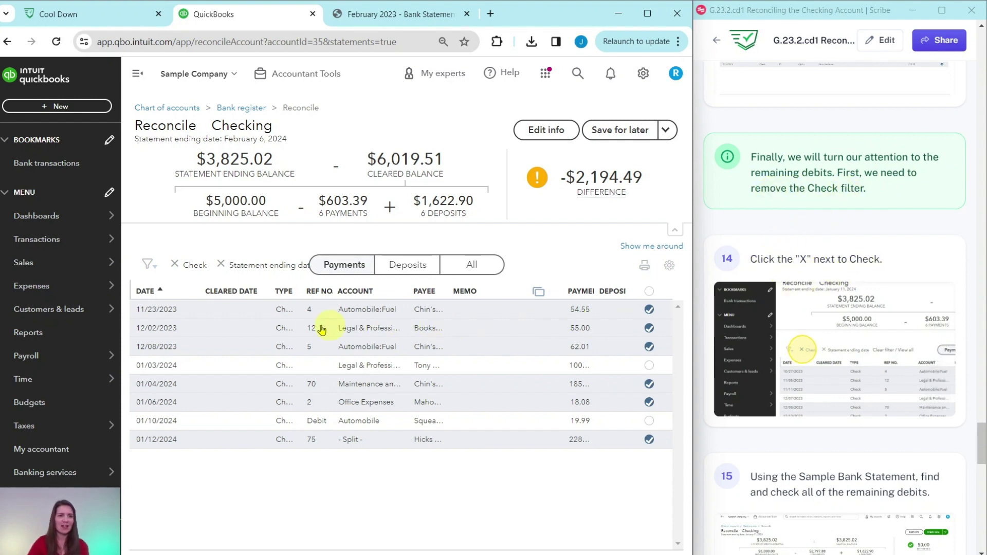
{"action": "left_click", "coordinate": [176, 266]}
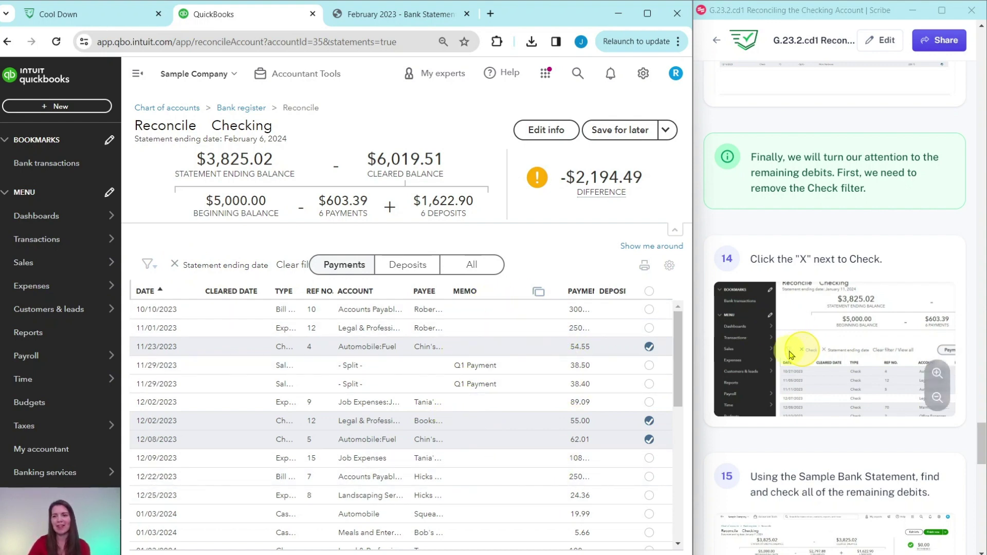
Match the Robertson & Assoc. debits of 300.00 and 250.00 to the bank statement and mark both as cleared.
{"action": "scroll", "coordinate": [790, 355], "scroll_direction": "down", "scroll_amount": 6}
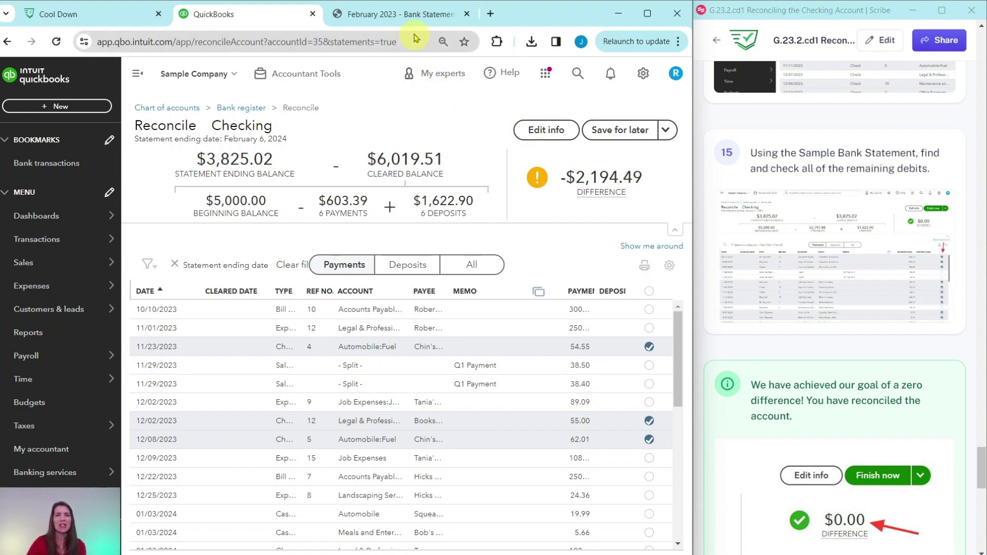
{"action": "left_click", "coordinate": [404, 14]}
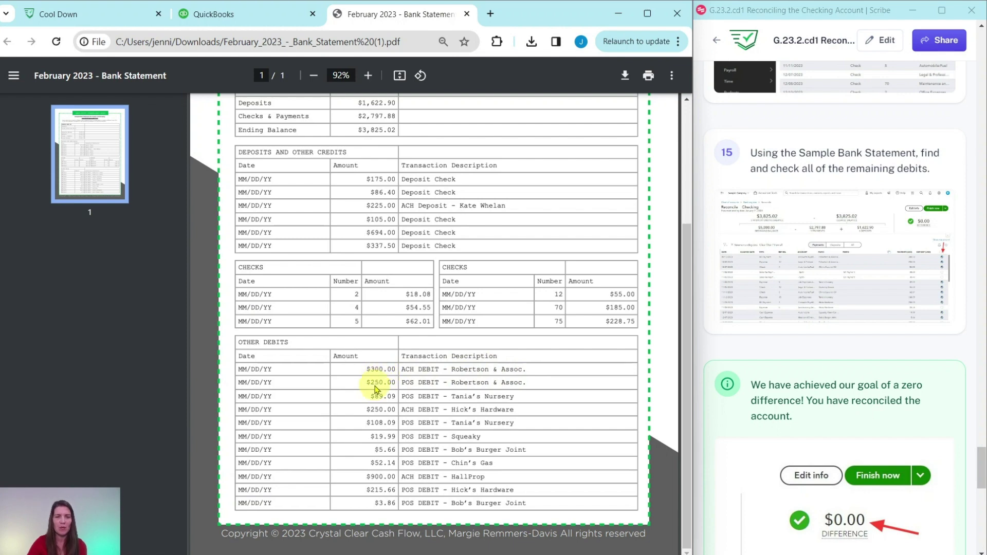
{"action": "left_click", "coordinate": [260, 21]}
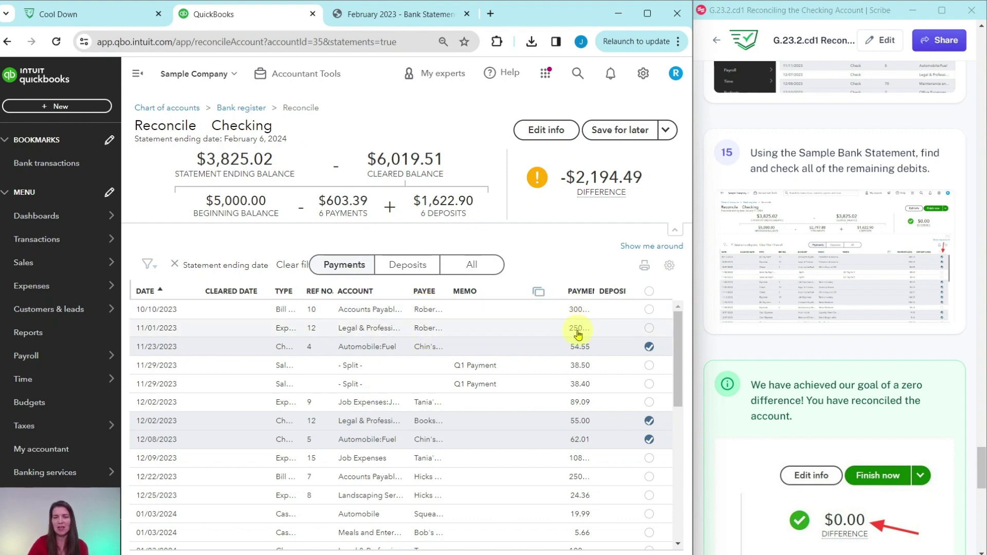
{"action": "left_click", "coordinate": [649, 310]}
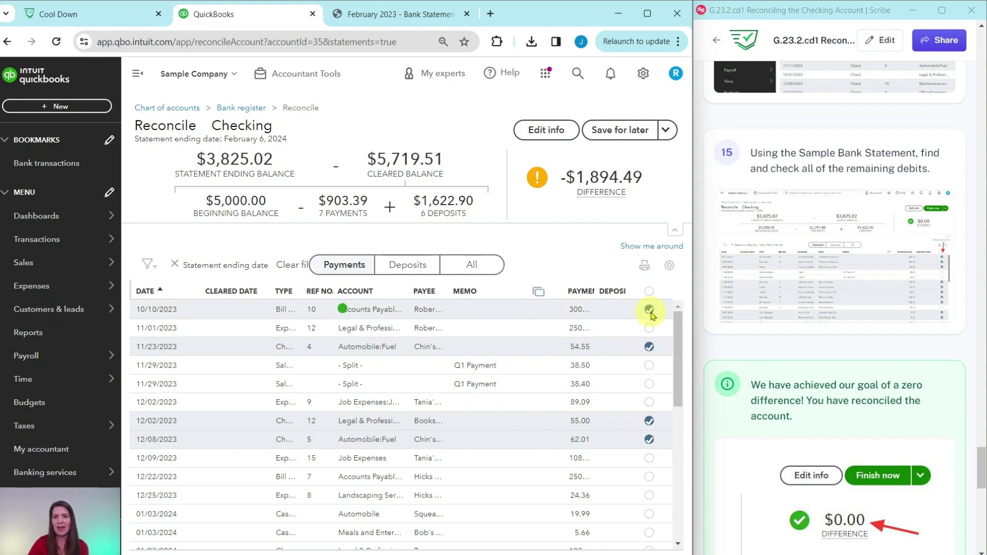
{"action": "left_click", "coordinate": [649, 329]}
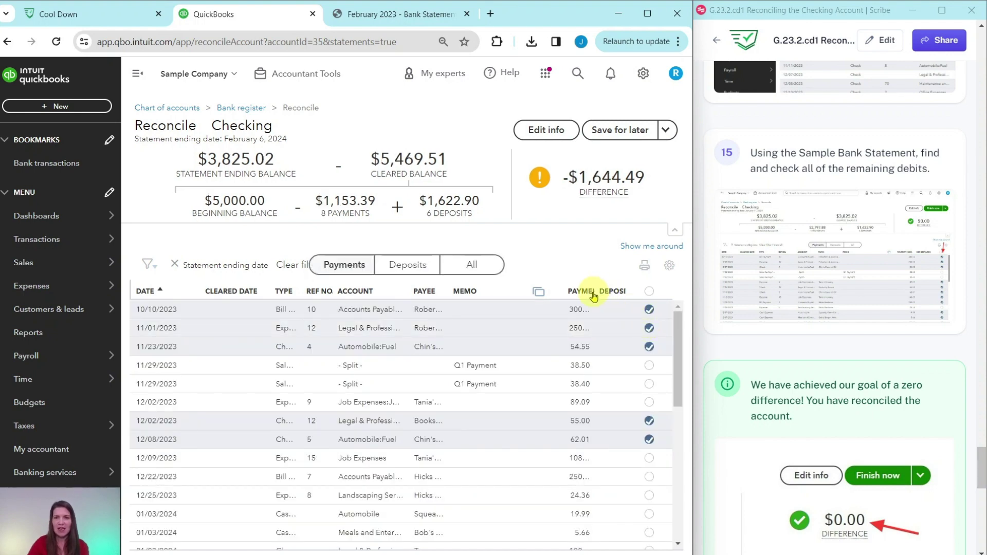
Widen the payment column to show full amounts, and mark the 89.09 Tania's Nursery debit from the bank statement as cleared.
{"action": "left_click_drag", "start_coordinate": [583, 291], "coordinate": [594, 291]}
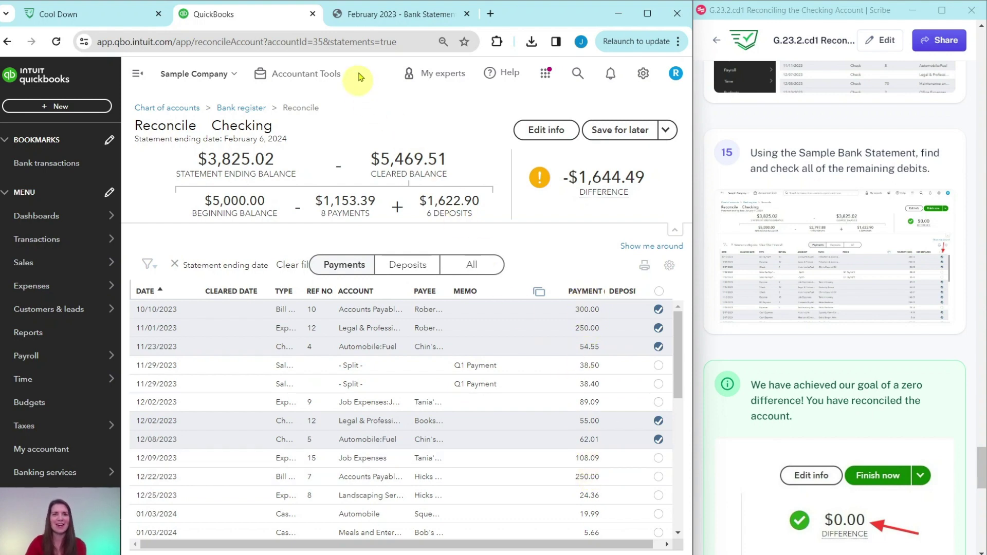
{"action": "left_click", "coordinate": [373, 14]}
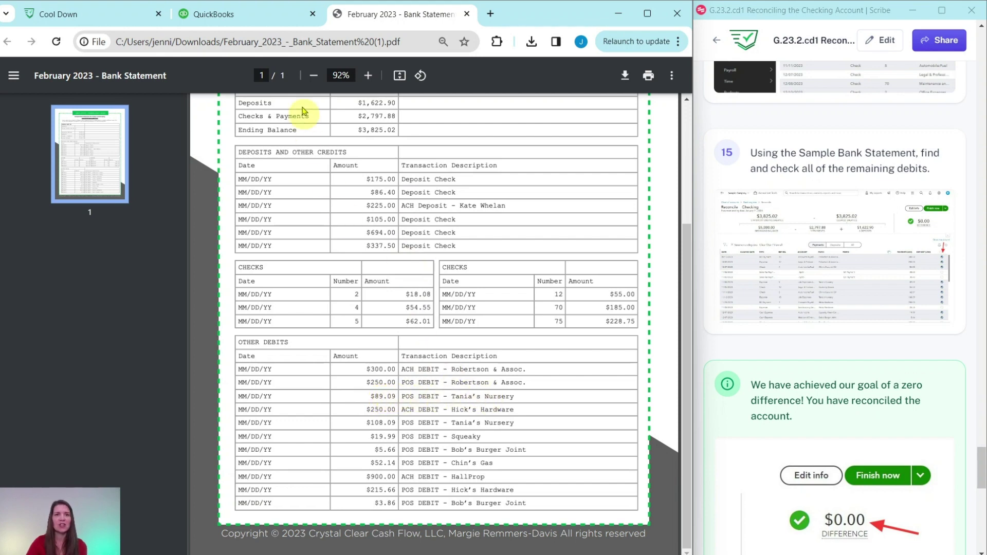
{"action": "left_click", "coordinate": [283, 21]}
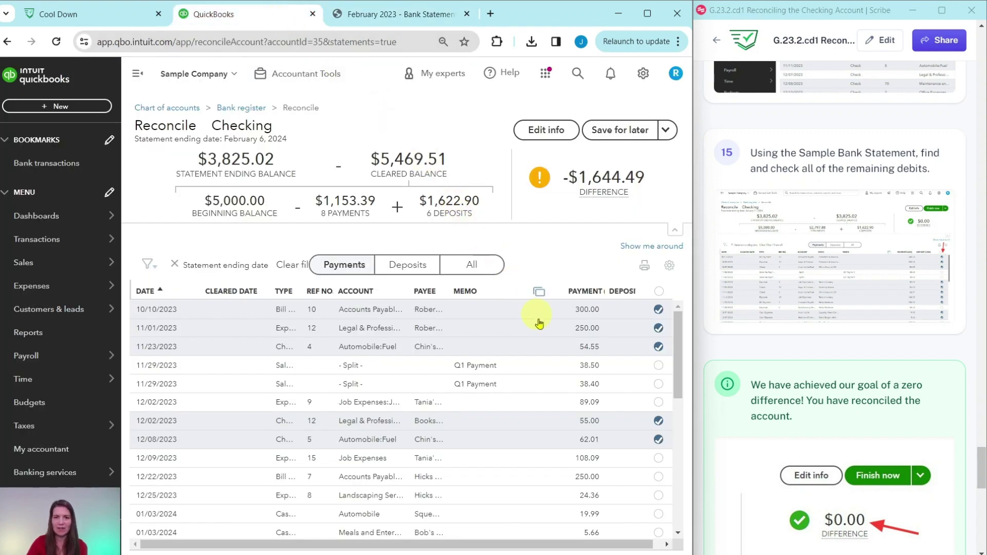
{"action": "left_click", "coordinate": [659, 403]}
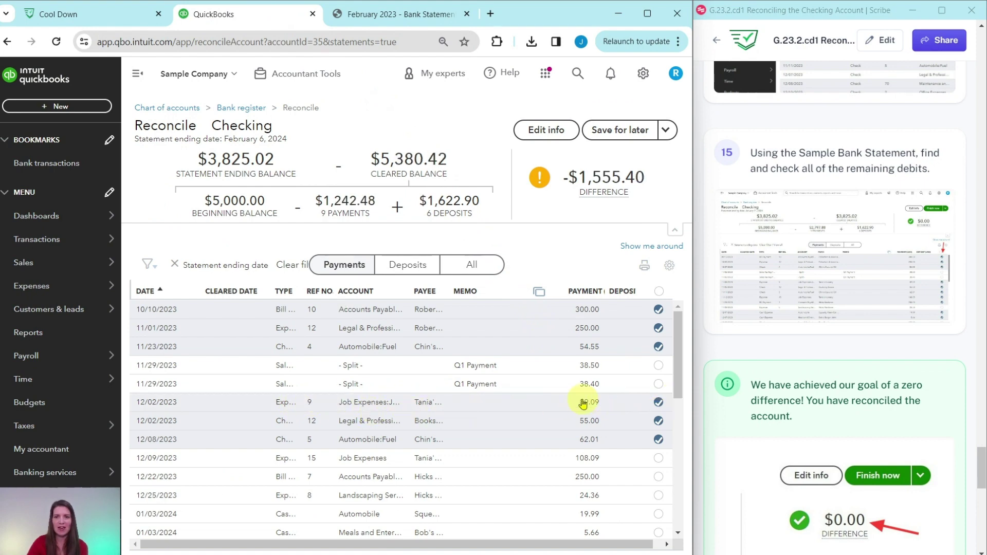
Find the 250.00 Hick's Hardware debit from the bank statement among the payments and mark it as cleared.
{"action": "left_click", "coordinate": [373, 17]}
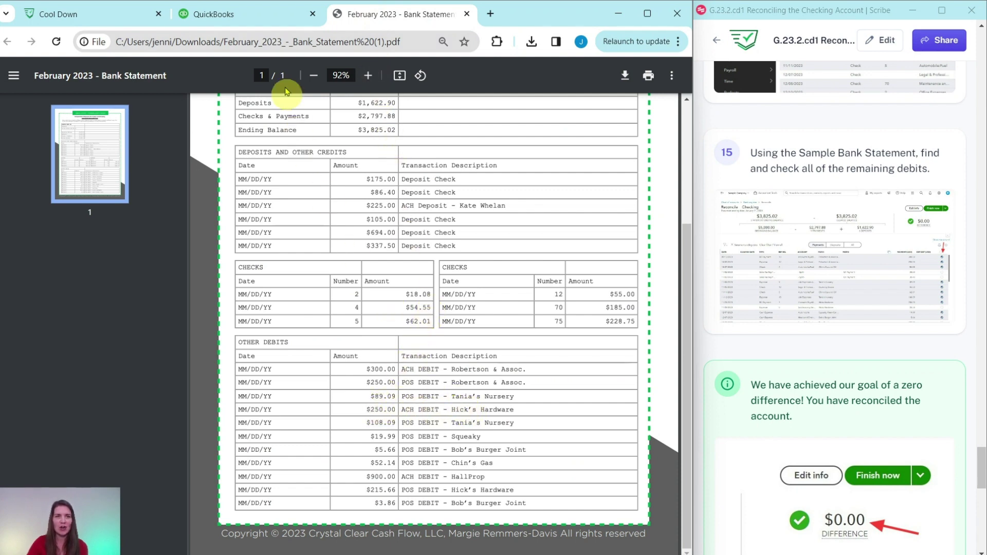
{"action": "left_click", "coordinate": [264, 18]}
{"action": "scroll", "coordinate": [606, 329], "scroll_direction": "down", "scroll_amount": 5}
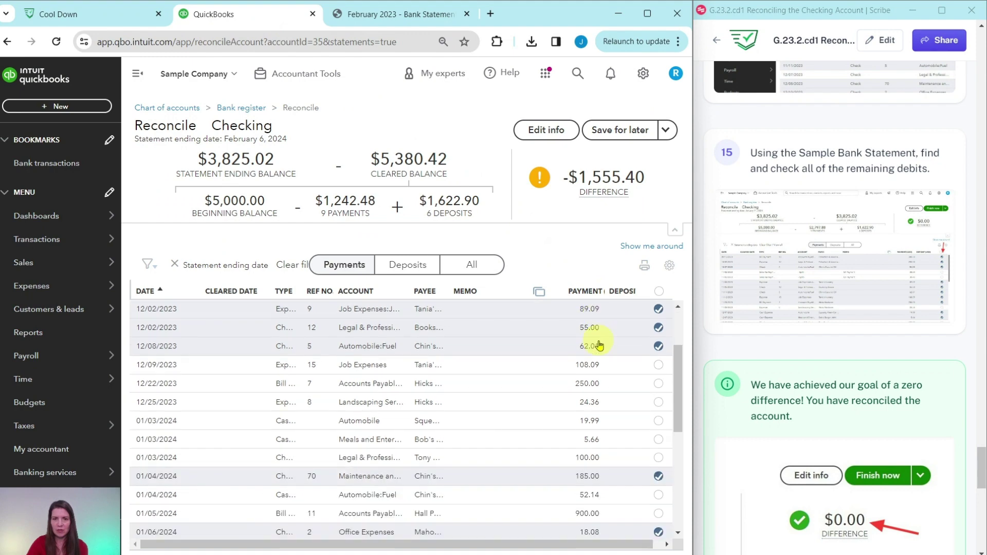
{"action": "scroll", "coordinate": [551, 407], "scroll_direction": "up", "scroll_amount": 3}
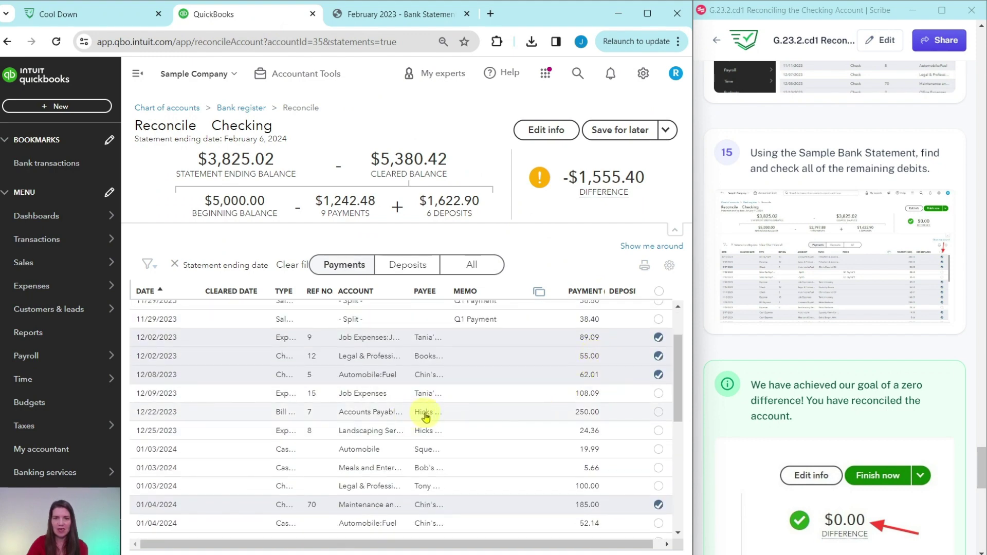
{"action": "left_click", "coordinate": [660, 414]}
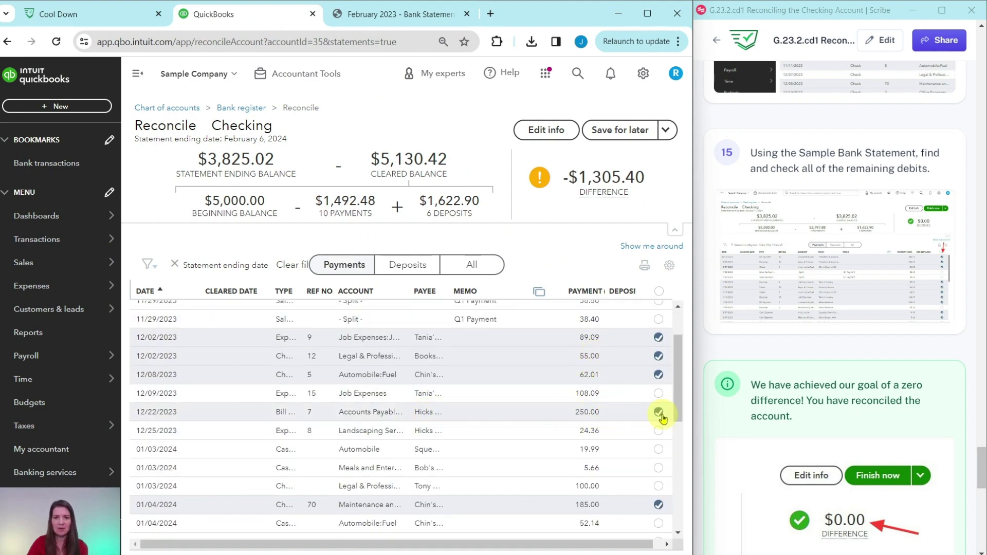
Check the 108.09 Tania's Nursery debit against the bank statement and mark it as cleared.
{"action": "left_click", "coordinate": [365, 14]}
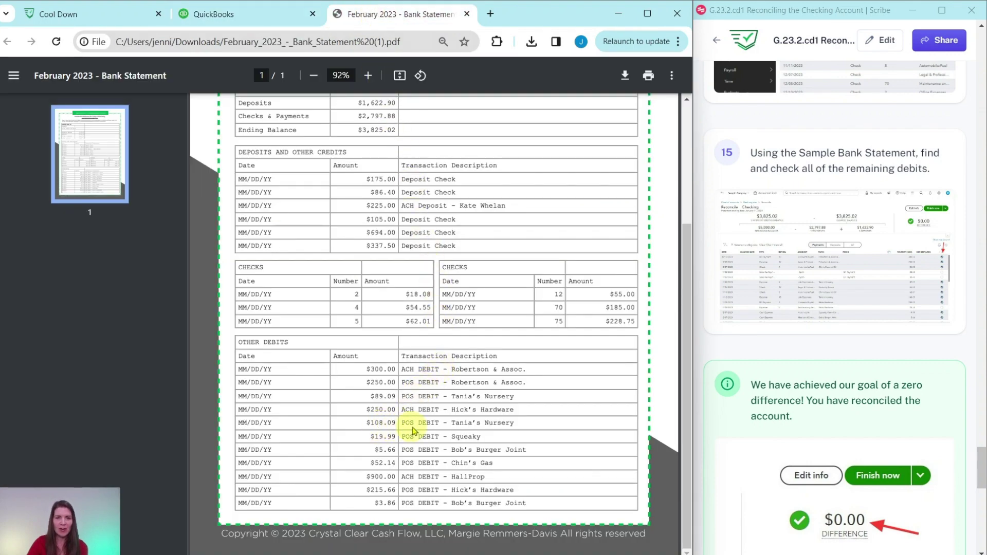
{"action": "left_click", "coordinate": [272, 16]}
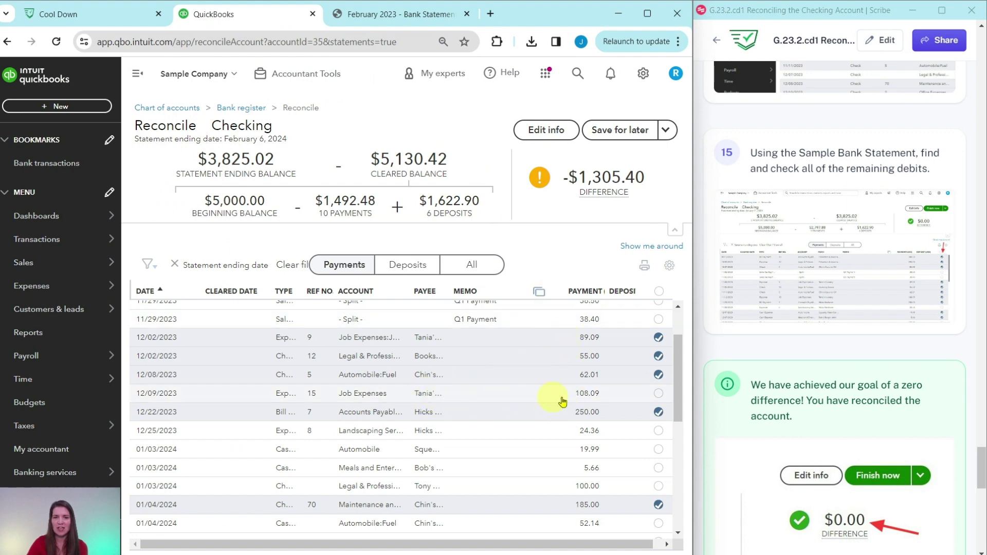
{"action": "left_click", "coordinate": [658, 393]}
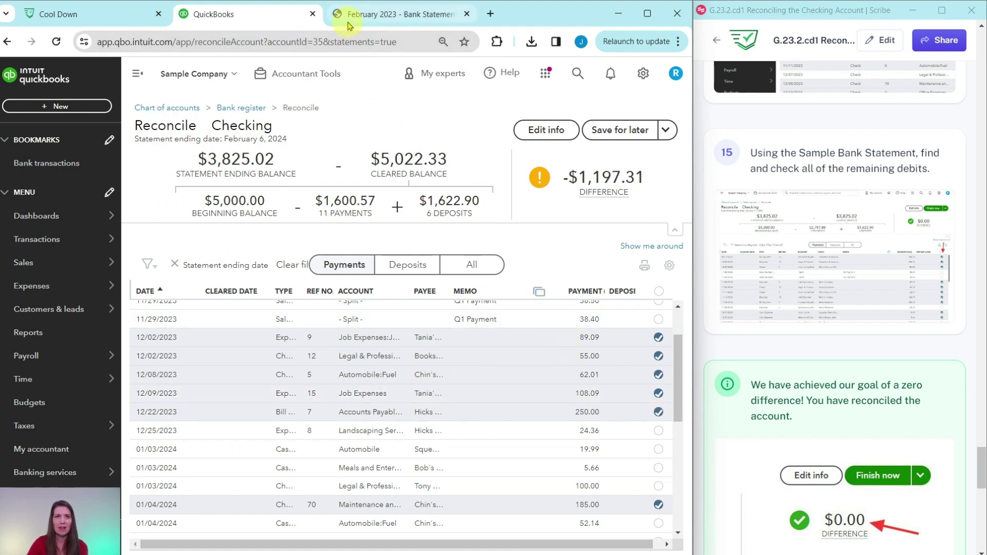
Mark the 19.99 Squeaky debit dated 01/03/2024 as cleared per the bank statement, and compare it with the other 19.99 payment dated 01/10/2024.
{"action": "left_click", "coordinate": [353, 15]}
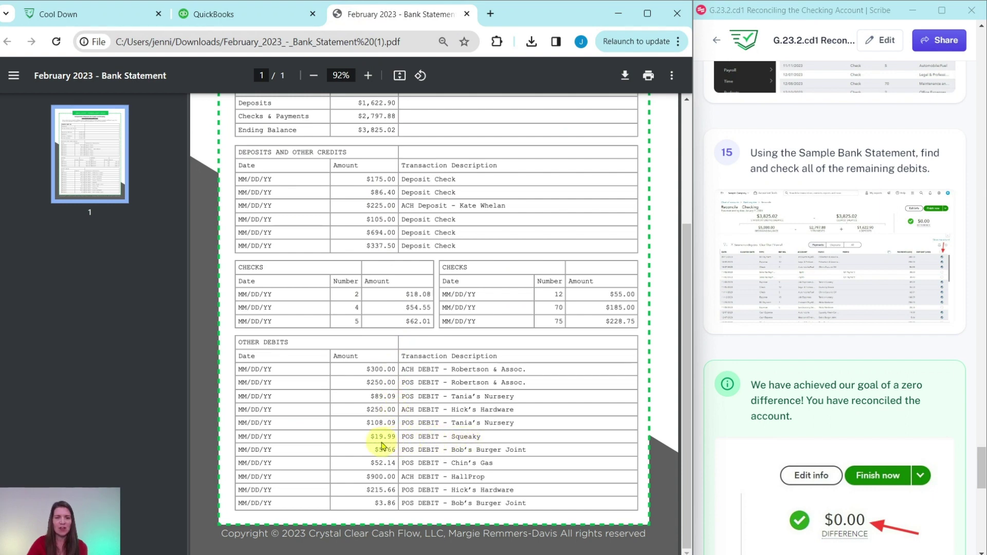
{"action": "left_click", "coordinate": [246, 15]}
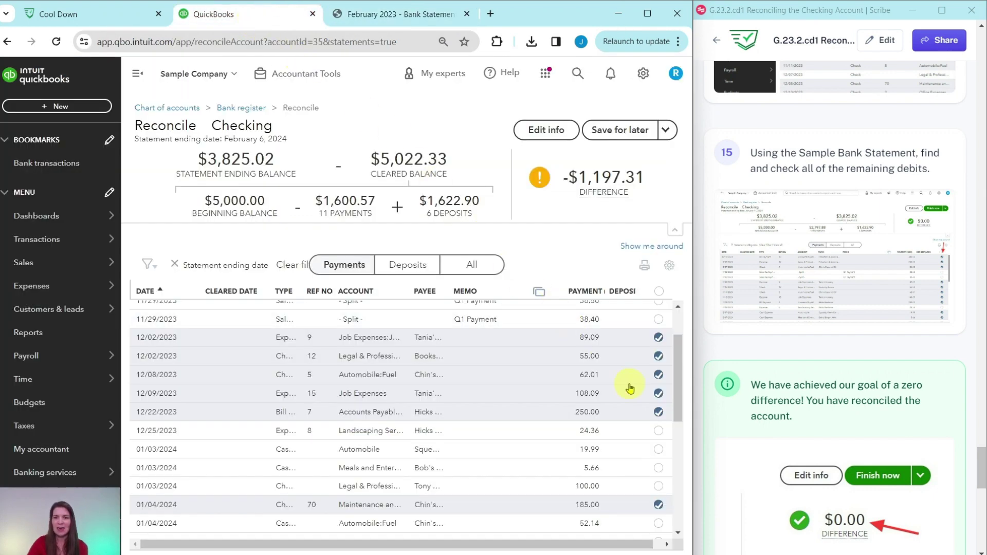
{"action": "scroll", "coordinate": [632, 389], "scroll_direction": "down", "scroll_amount": 1}
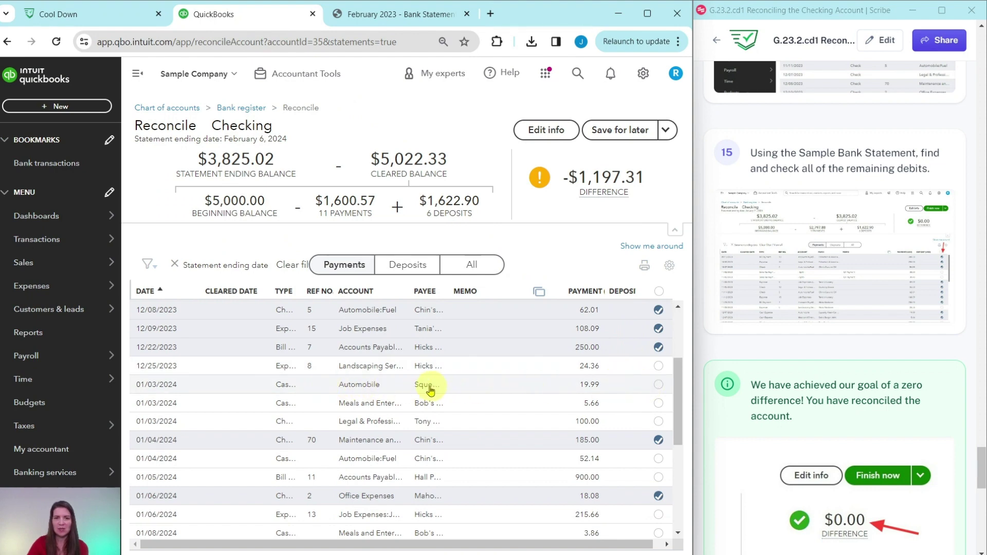
{"action": "left_click", "coordinate": [659, 390]}
{"action": "scroll", "coordinate": [578, 412], "scroll_direction": "down", "scroll_amount": 3}
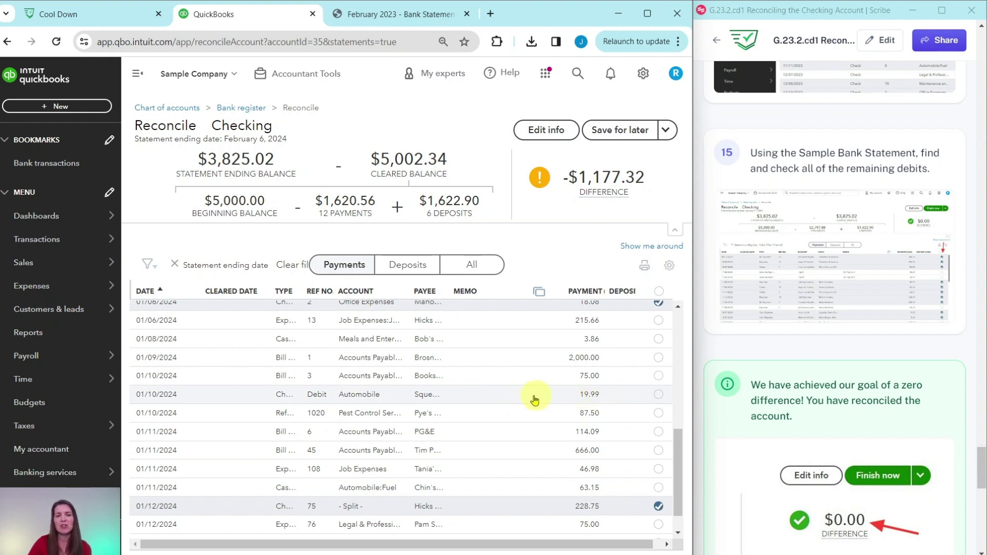
{"action": "scroll", "coordinate": [474, 403], "scroll_direction": "up", "scroll_amount": 5}
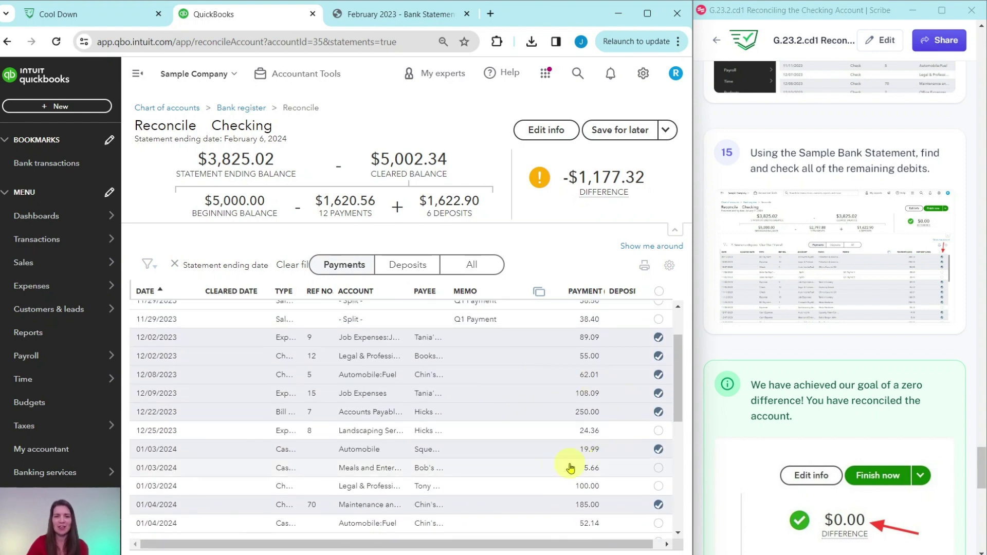
Verify the 5.66 Bob's Burger Joint debit on the bank statement and mark the matching payment as cleared.
{"action": "scroll", "coordinate": [565, 459], "scroll_direction": "down", "scroll_amount": 3}
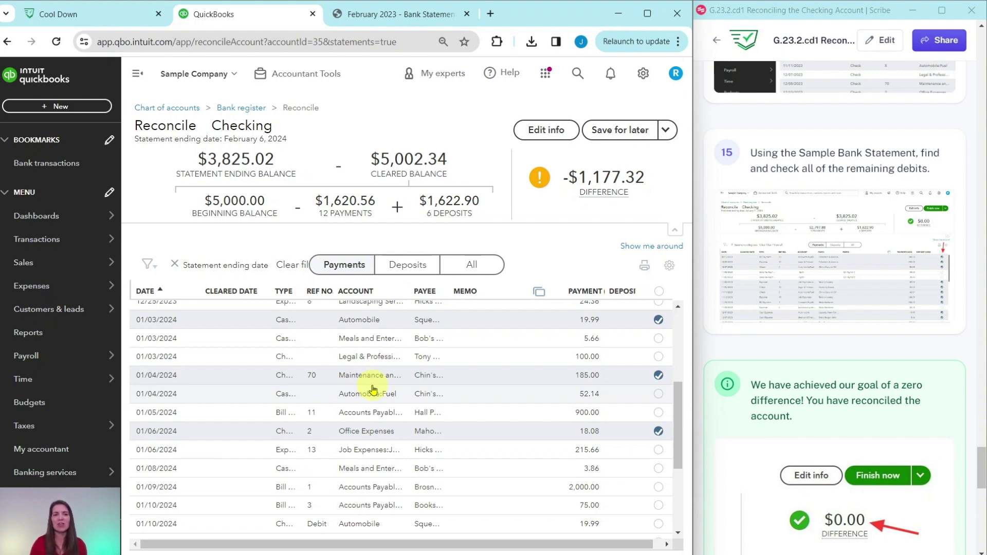
{"action": "left_click", "coordinate": [383, 23]}
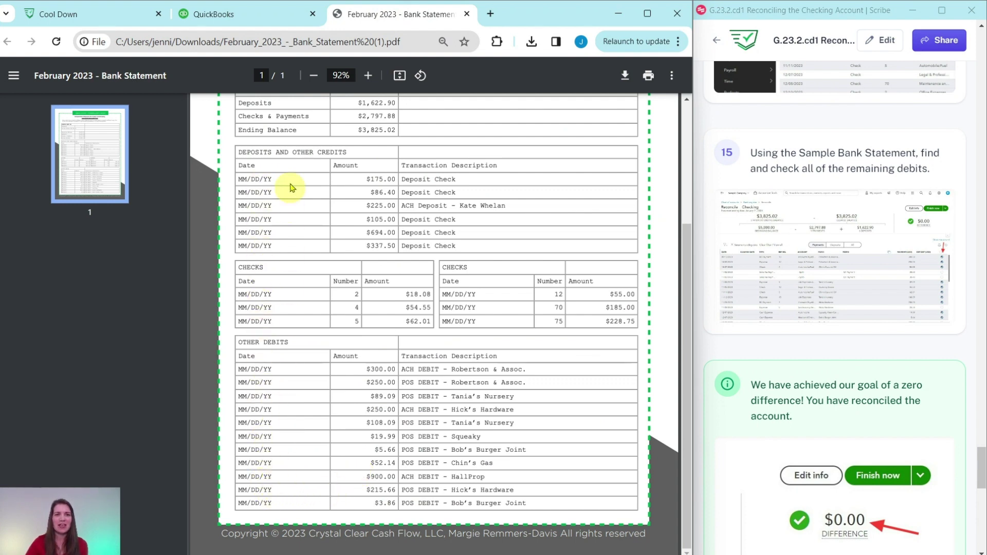
{"action": "left_click", "coordinate": [265, 15]}
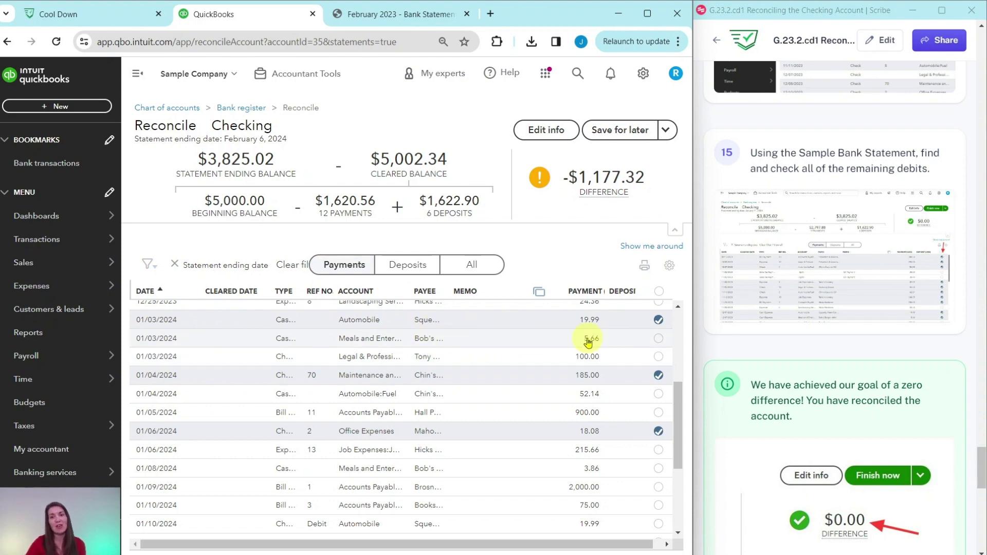
{"action": "left_click", "coordinate": [390, 15]}
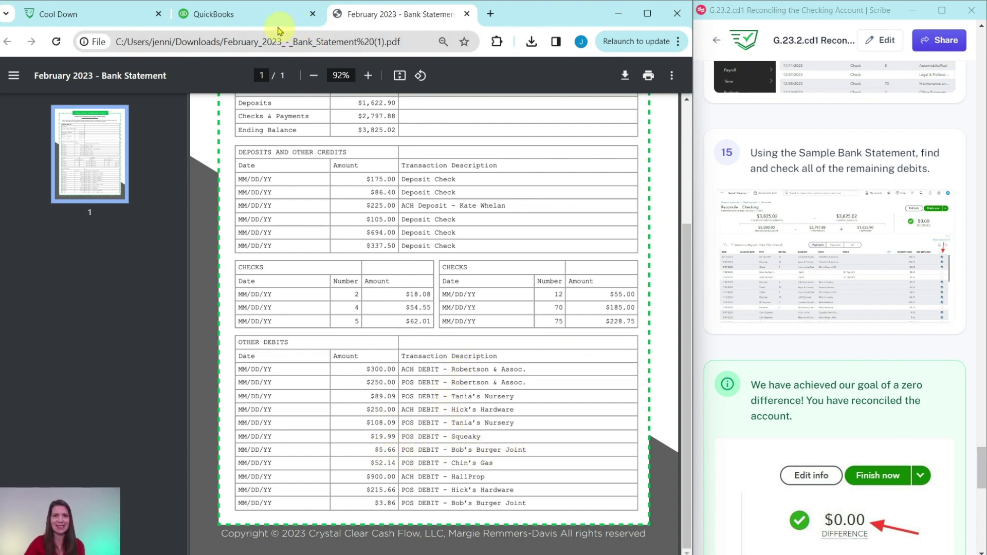
{"action": "left_click", "coordinate": [257, 16]}
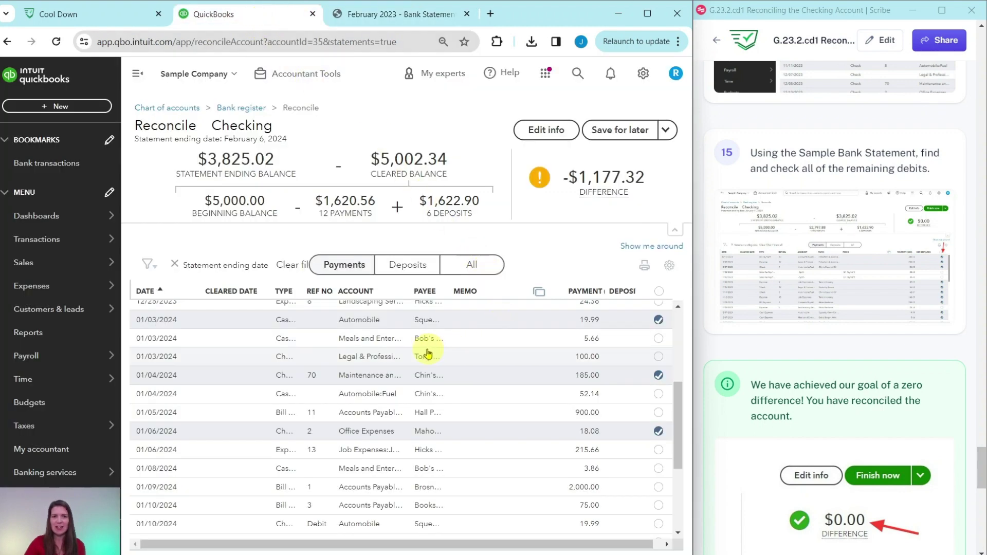
{"action": "left_click", "coordinate": [658, 339]}
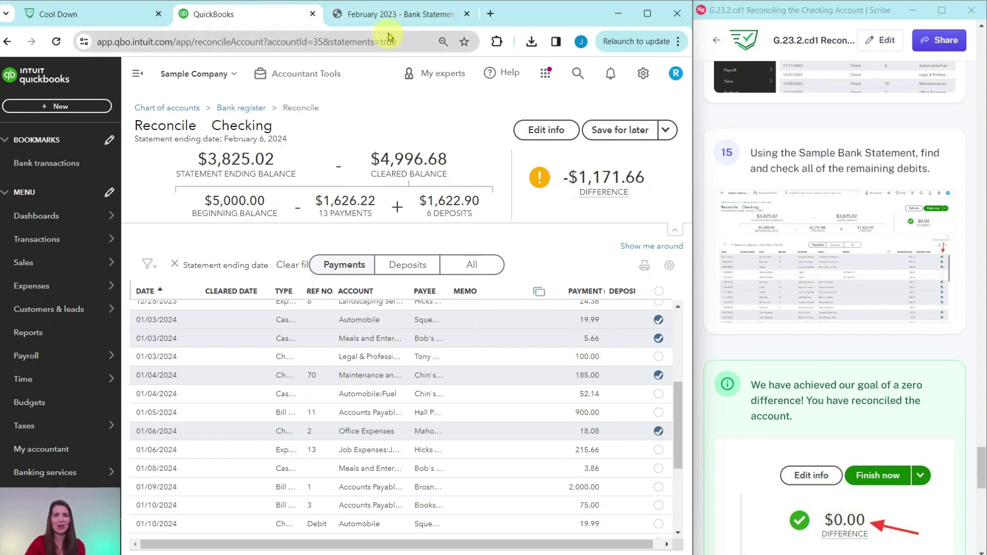
Look up the 52.14 Chin's Gas debit on the bank statement and mark the matching fuel payment as cleared.
{"action": "left_click", "coordinate": [379, 10]}
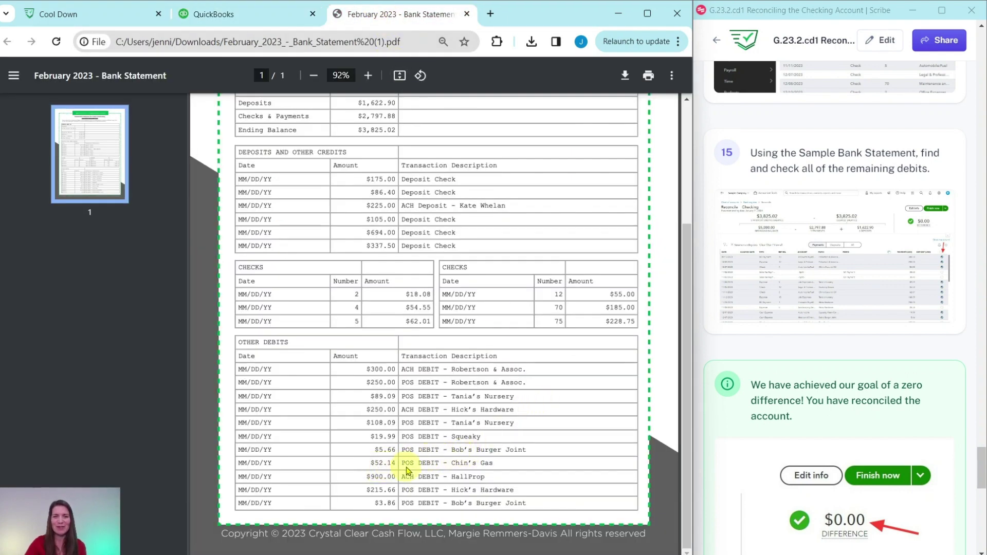
{"action": "left_click", "coordinate": [229, 15]}
{"action": "scroll", "coordinate": [607, 421], "scroll_direction": "up", "scroll_amount": 2}
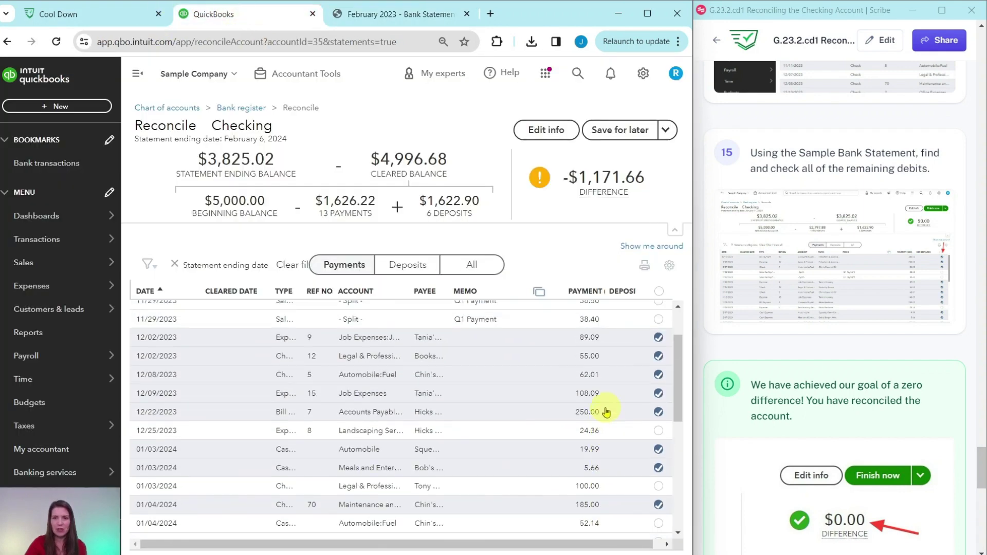
{"action": "scroll", "coordinate": [595, 471], "scroll_direction": "down", "scroll_amount": 2}
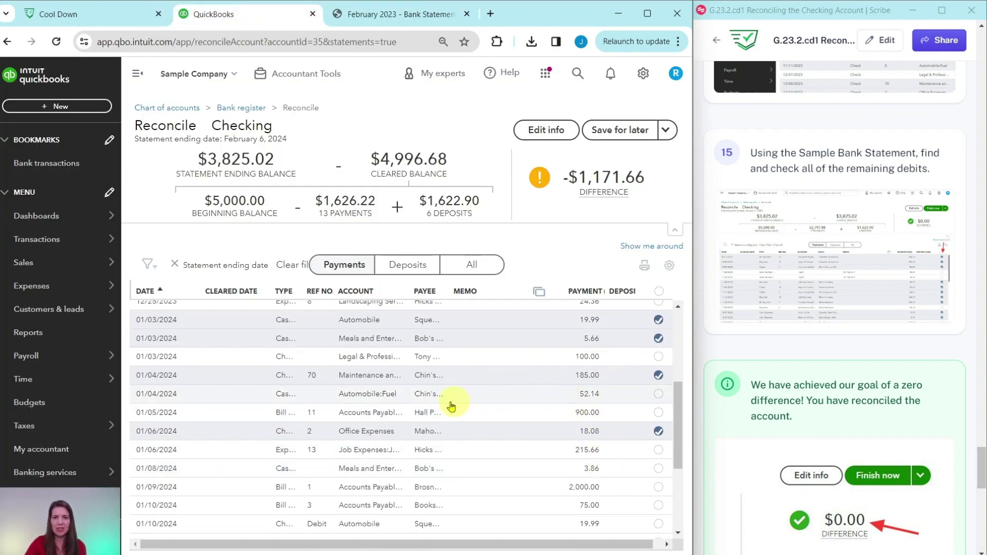
{"action": "left_click", "coordinate": [658, 394]}
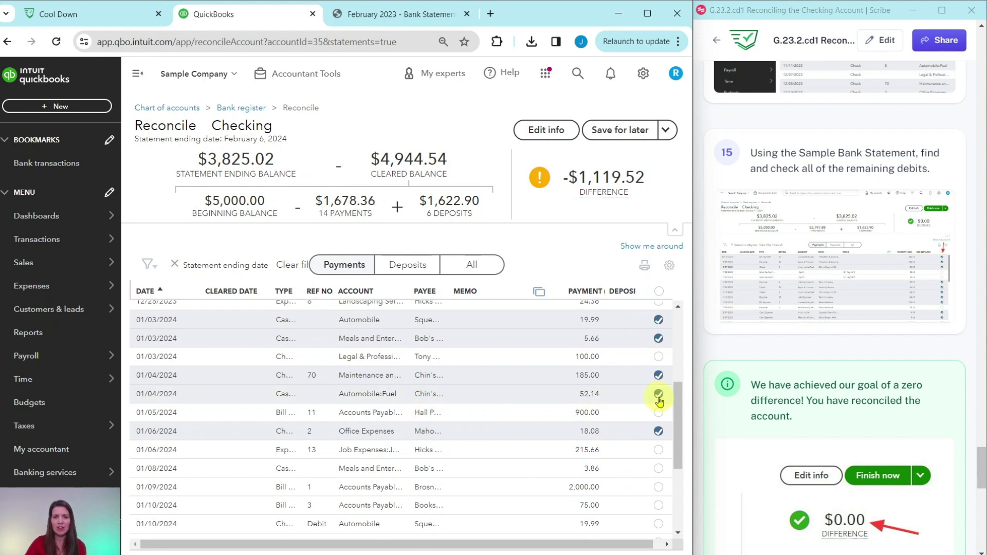
Mark the 900.00 HallProp bill payment as cleared per the bank statement, and compare it with the 900.00 Mastercard payment.
{"action": "left_click", "coordinate": [360, 14]}
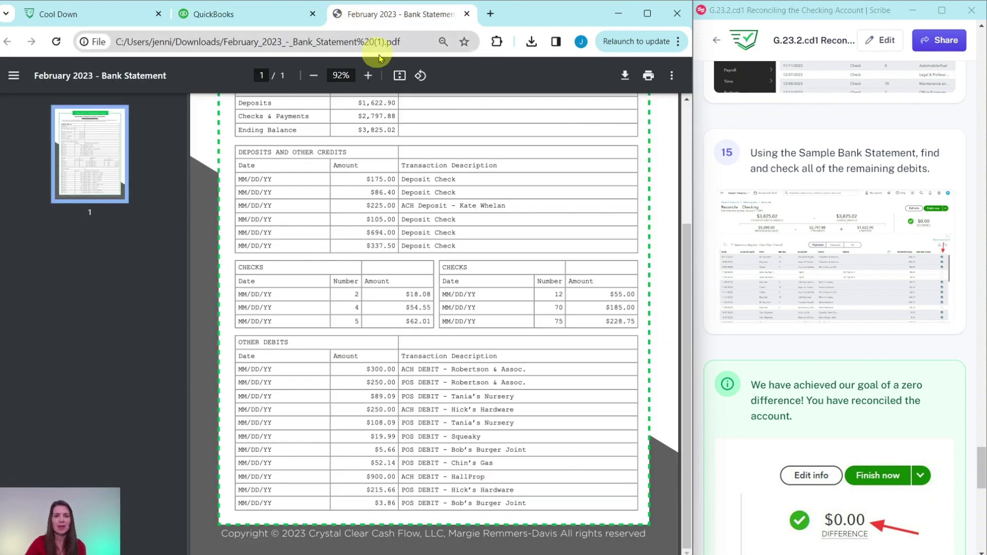
{"action": "left_click", "coordinate": [245, 15]}
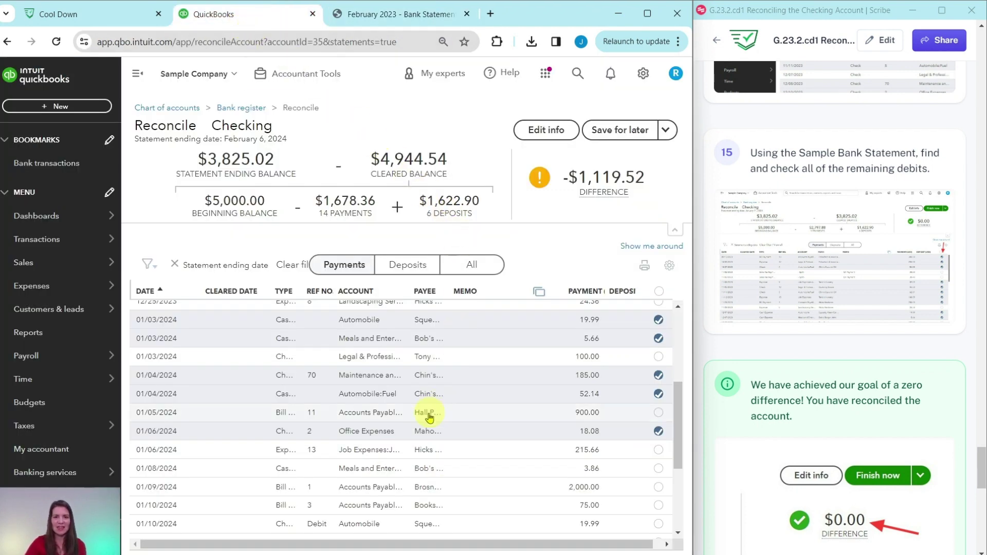
{"action": "left_click", "coordinate": [658, 412]}
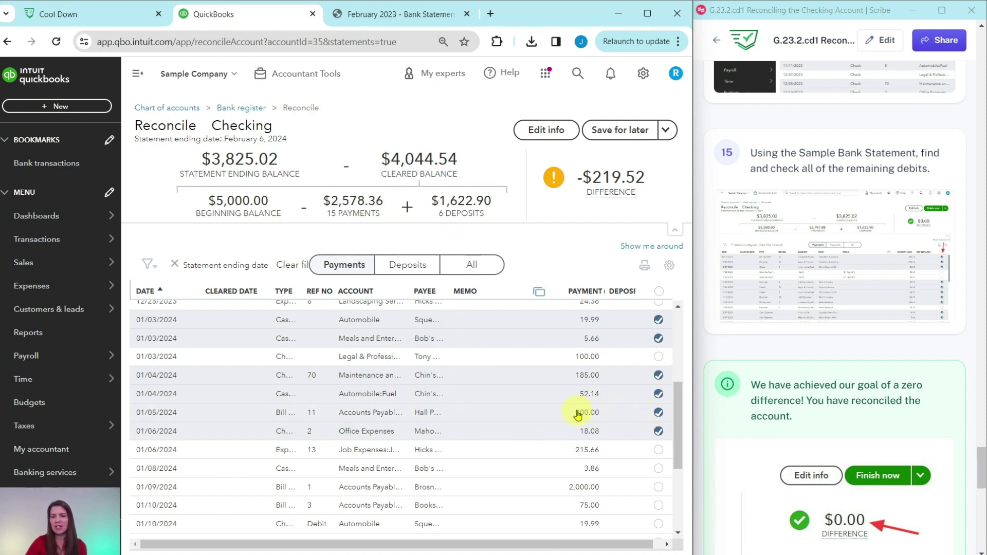
{"action": "scroll", "coordinate": [577, 409], "scroll_direction": "down", "scroll_amount": 3}
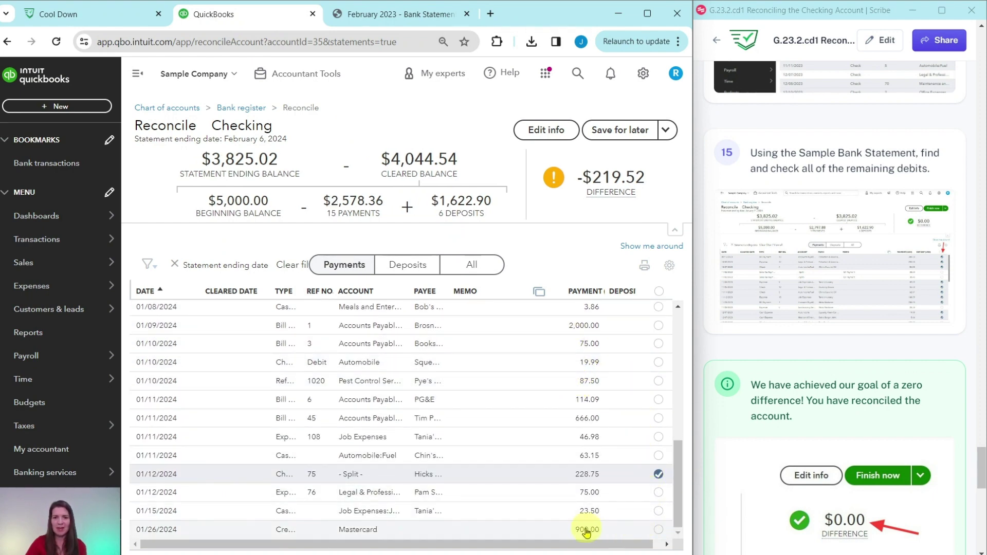
Look up the 215.66 Hick's Hardware debit on the bank statement and mark the matching 01/06/2024 expense as cleared.
{"action": "scroll", "coordinate": [601, 519], "scroll_direction": "up", "scroll_amount": 2}
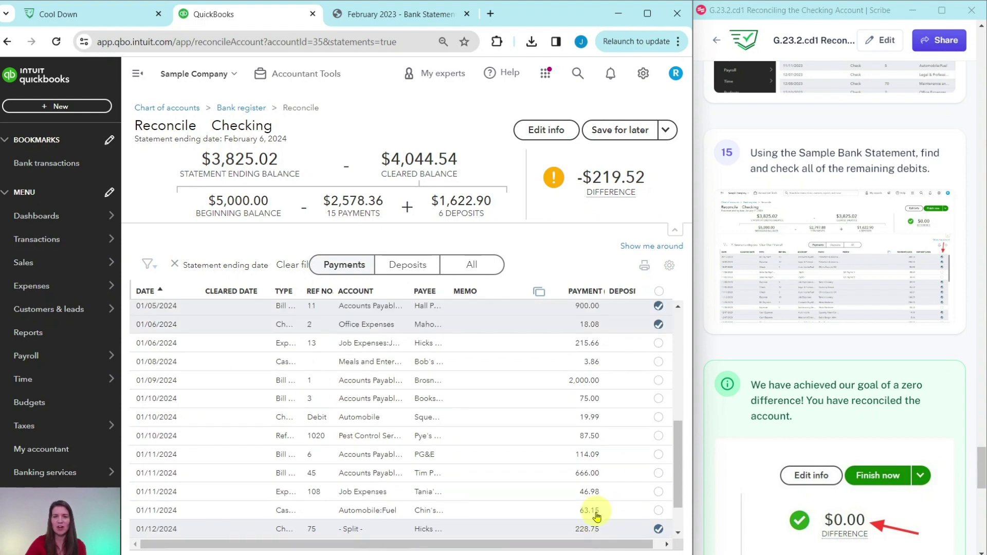
{"action": "scroll", "coordinate": [601, 520], "scroll_direction": "down", "scroll_amount": 1}
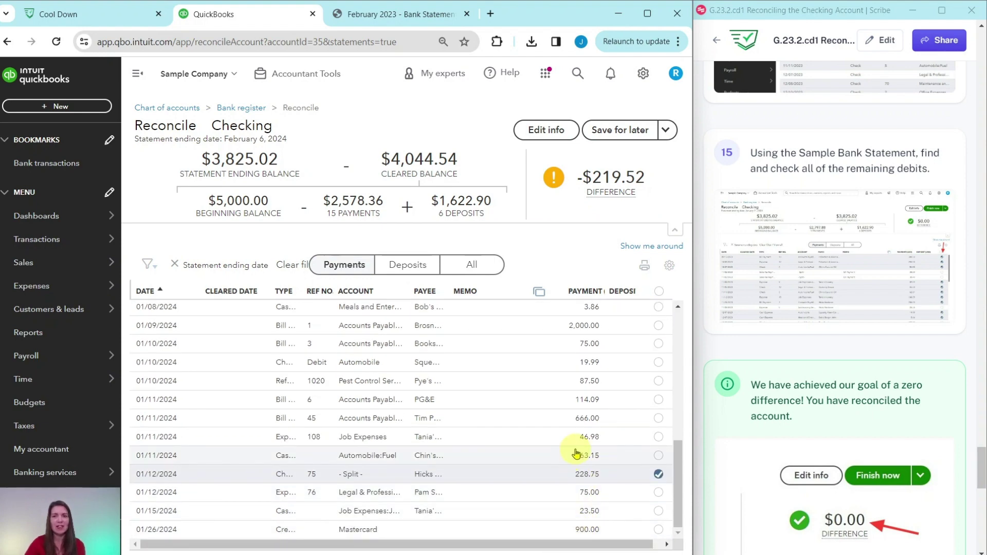
{"action": "scroll", "coordinate": [580, 453], "scroll_direction": "up", "scroll_amount": 5}
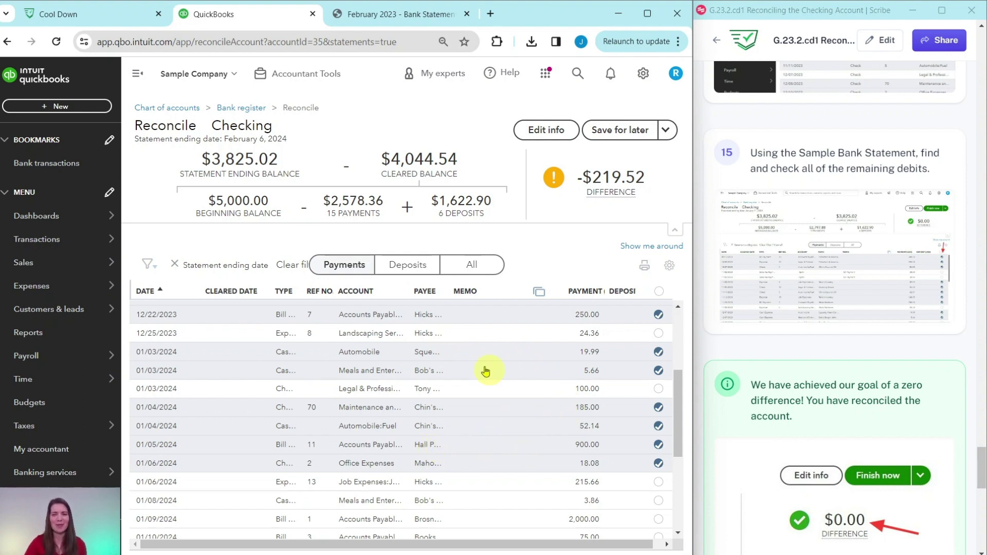
{"action": "left_click", "coordinate": [424, 27]}
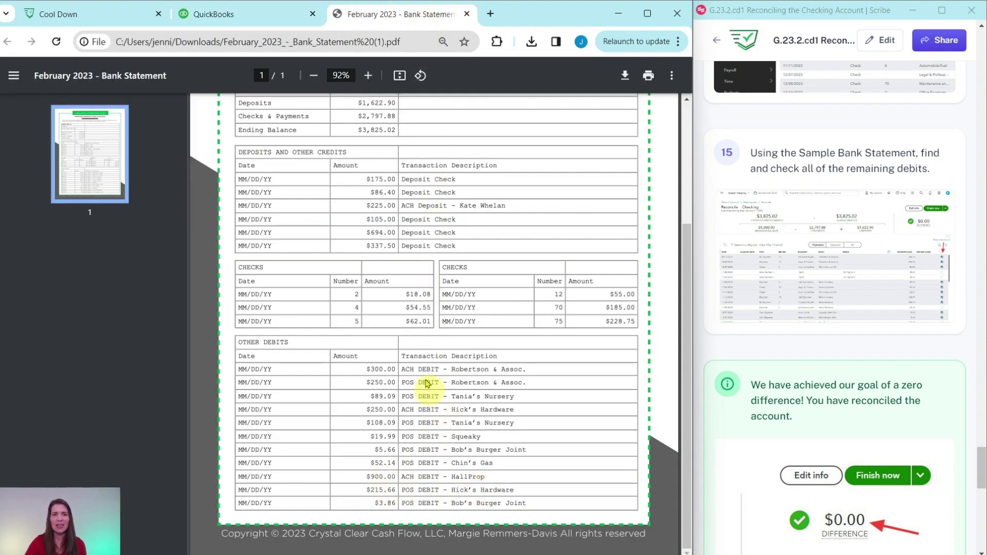
{"action": "left_click", "coordinate": [256, 15]}
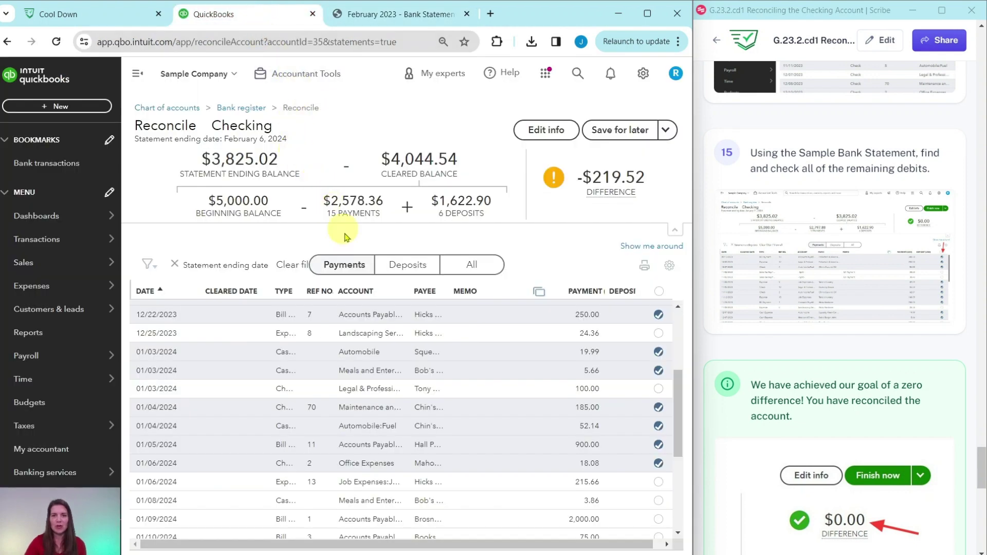
{"action": "scroll", "coordinate": [468, 383], "scroll_direction": "down", "scroll_amount": 1}
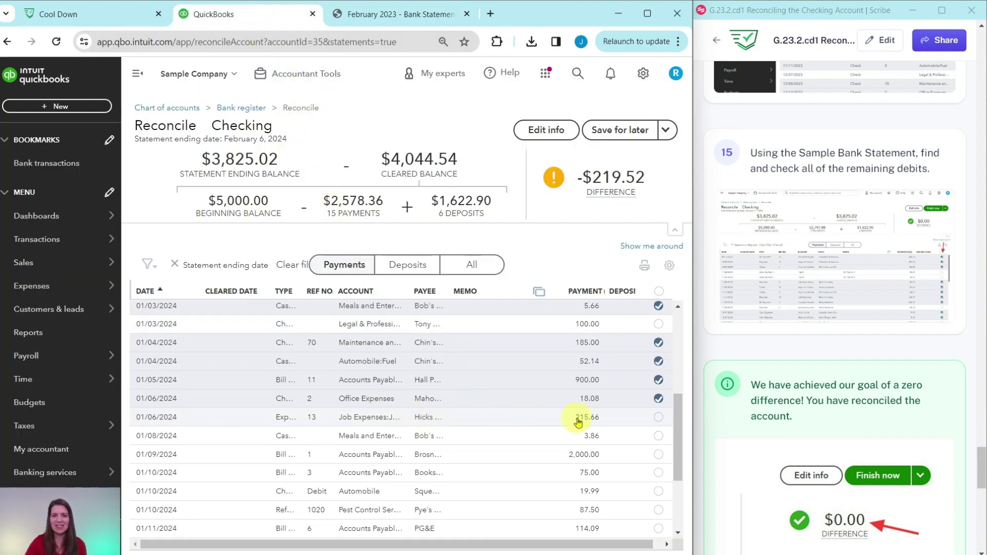
{"action": "left_click", "coordinate": [658, 418]}
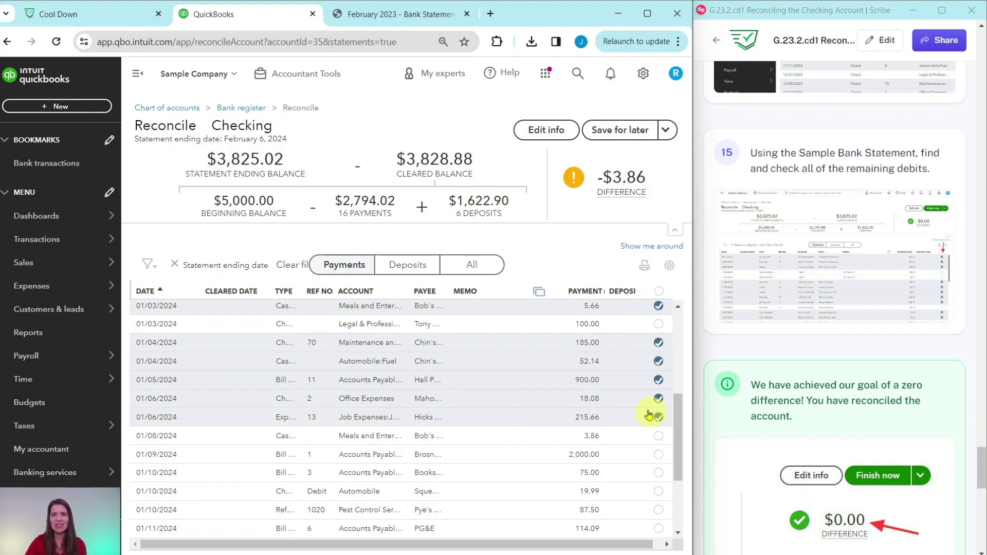
Verify the 3.86 Bob's Burger Joint debit on the bank statement and mark the matching 01/08/2024 payment as cleared.
{"action": "left_click", "coordinate": [392, 15]}
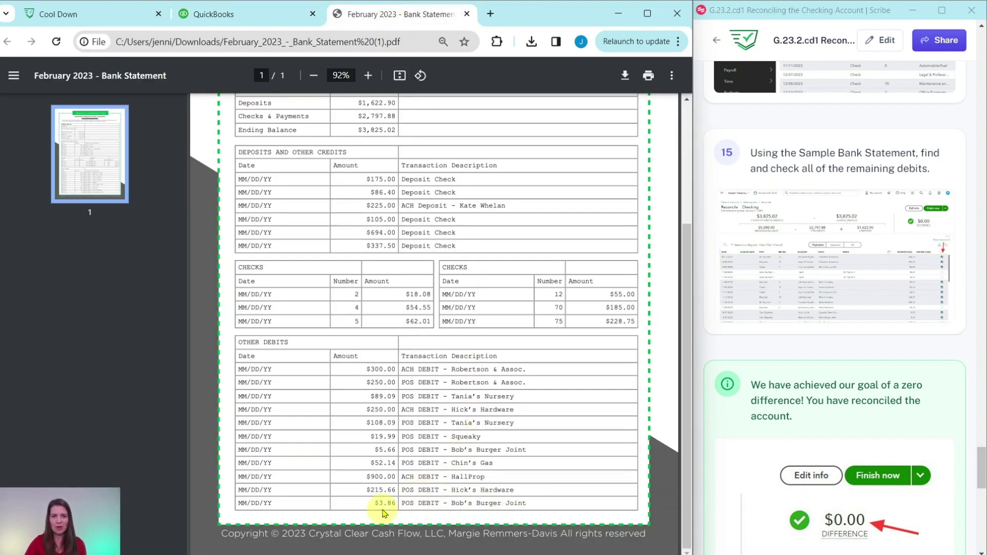
{"action": "left_click", "coordinate": [248, 15]}
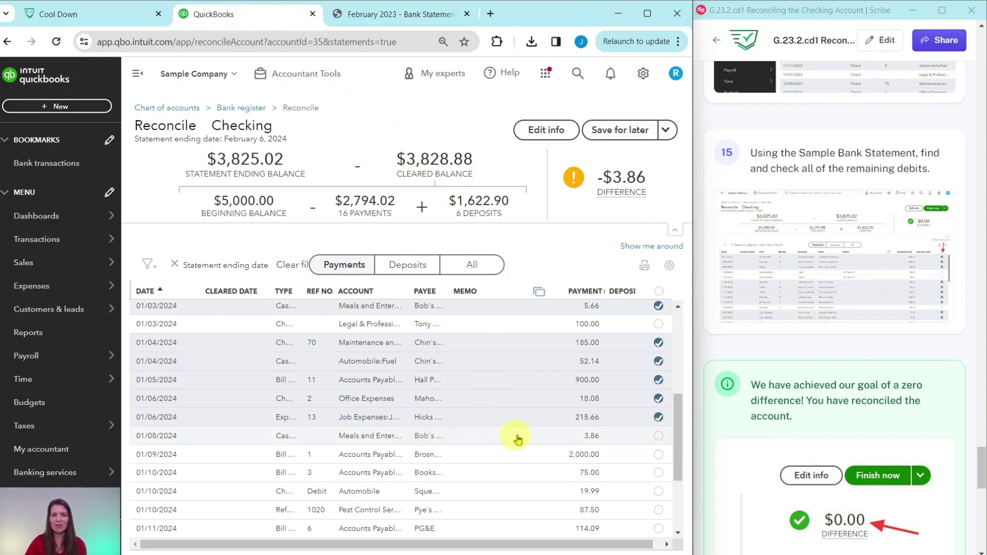
{"action": "left_click", "coordinate": [658, 437]}
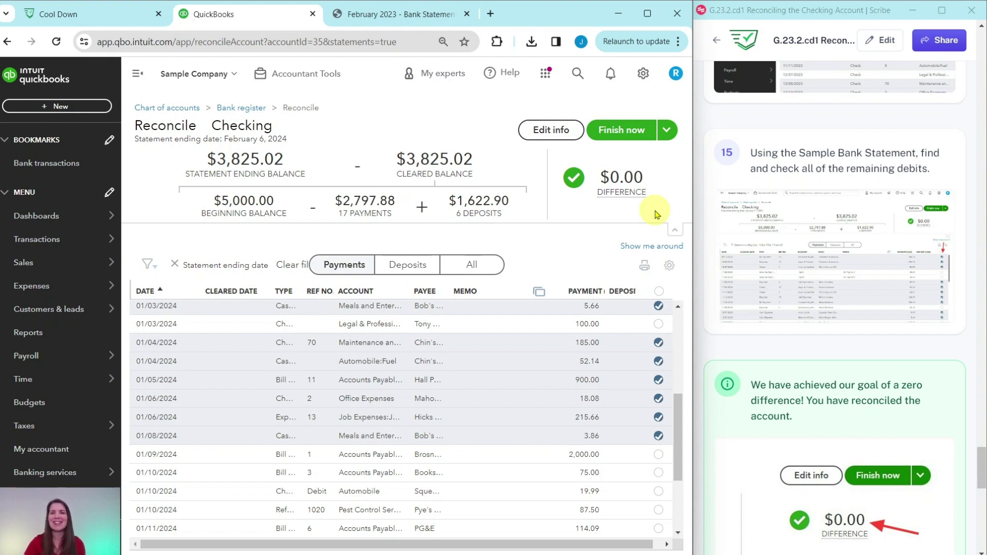
Finish the Checking account reconciliation following the guide's instructions, and dismiss the completion message without opening the reconciliation report.
{"action": "scroll", "coordinate": [783, 252], "scroll_direction": "down", "scroll_amount": 4}
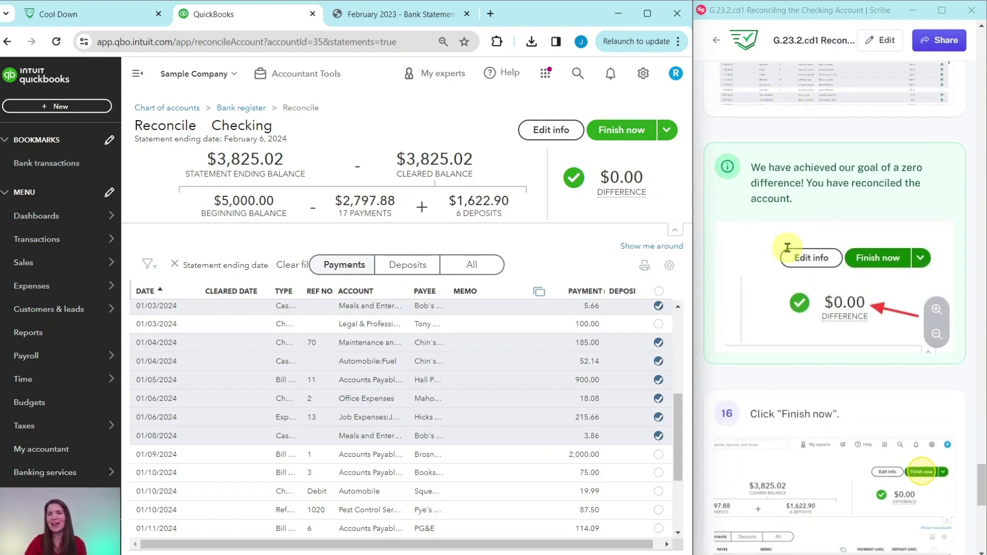
{"action": "scroll", "coordinate": [787, 248], "scroll_direction": "down", "scroll_amount": 1}
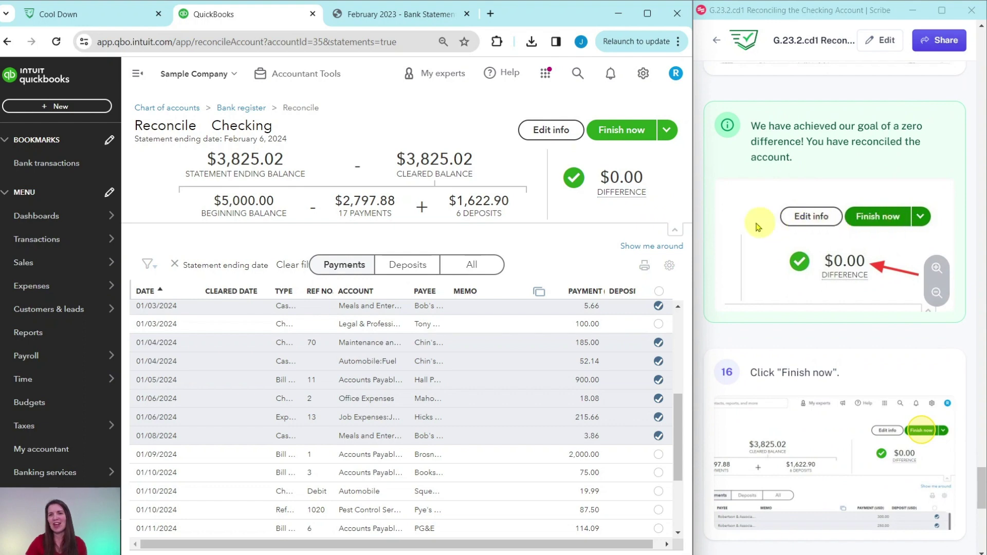
{"action": "left_click", "coordinate": [618, 135]}
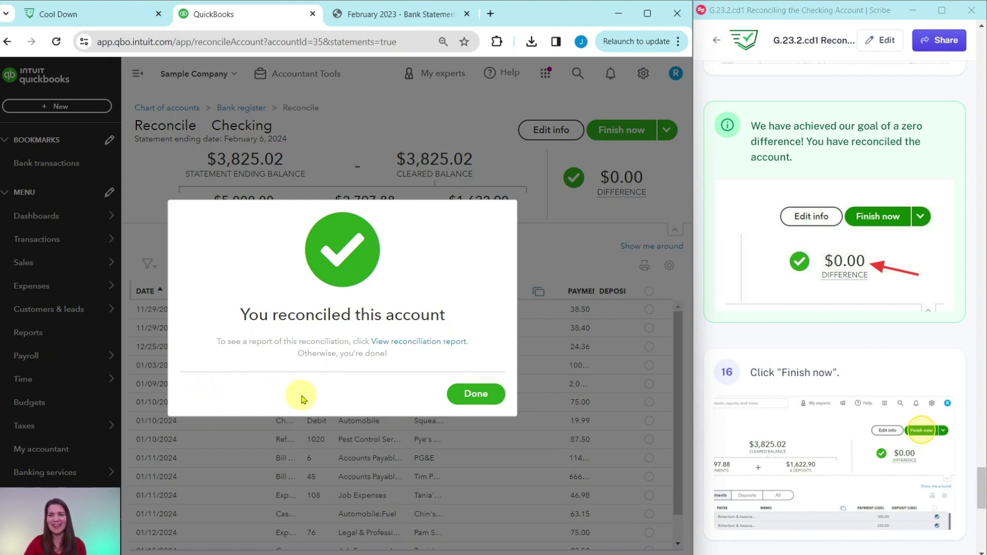
{"action": "scroll", "coordinate": [782, 396], "scroll_direction": "down", "scroll_amount": 10}
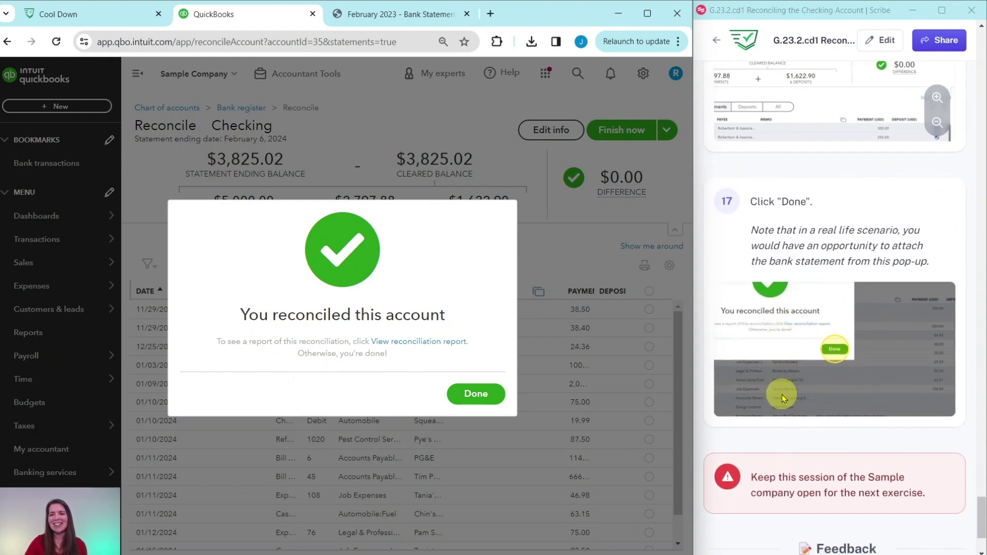
{"action": "left_click", "coordinate": [482, 397]}
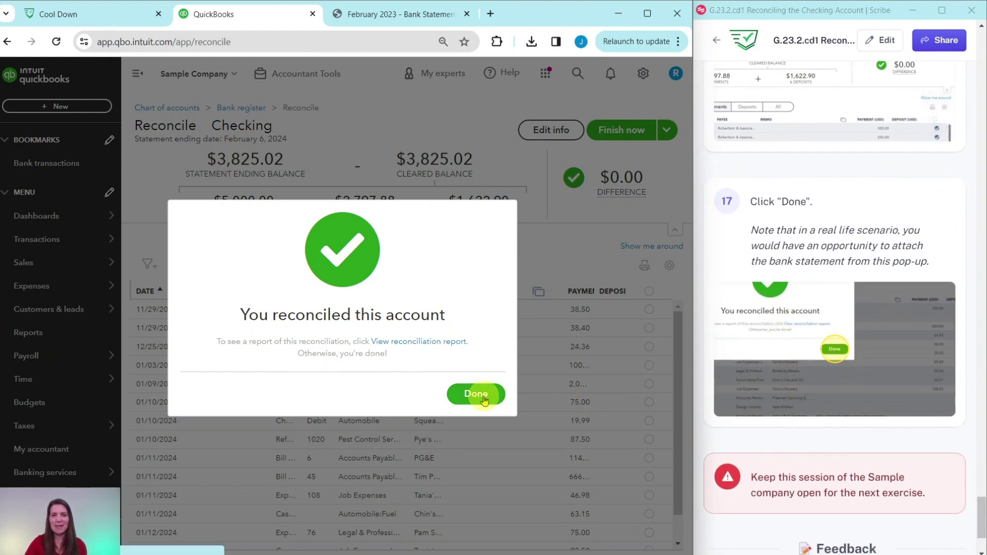